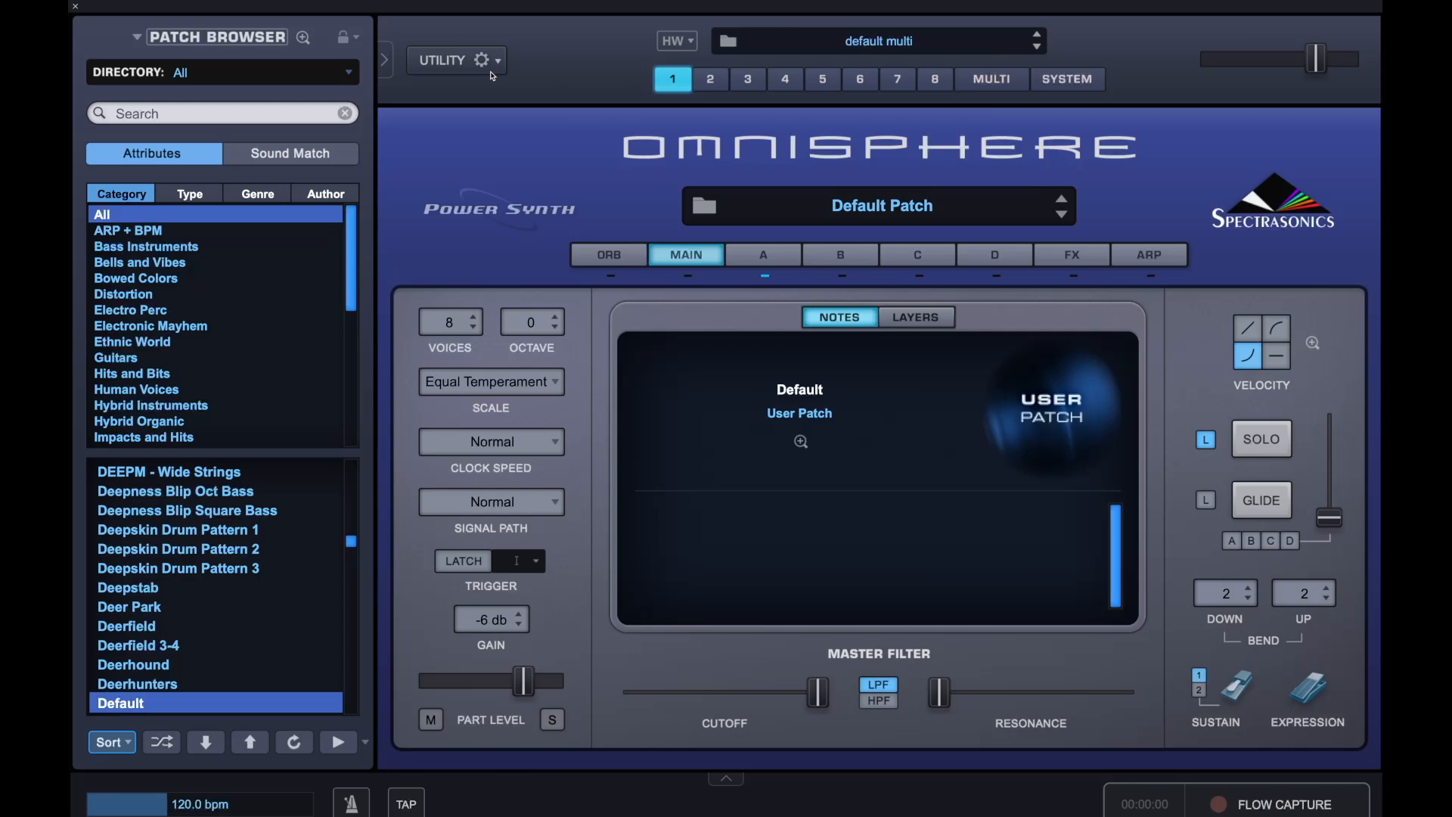
# Initialize the patch to start from a blank default sound
pyautogui.click(492, 76)
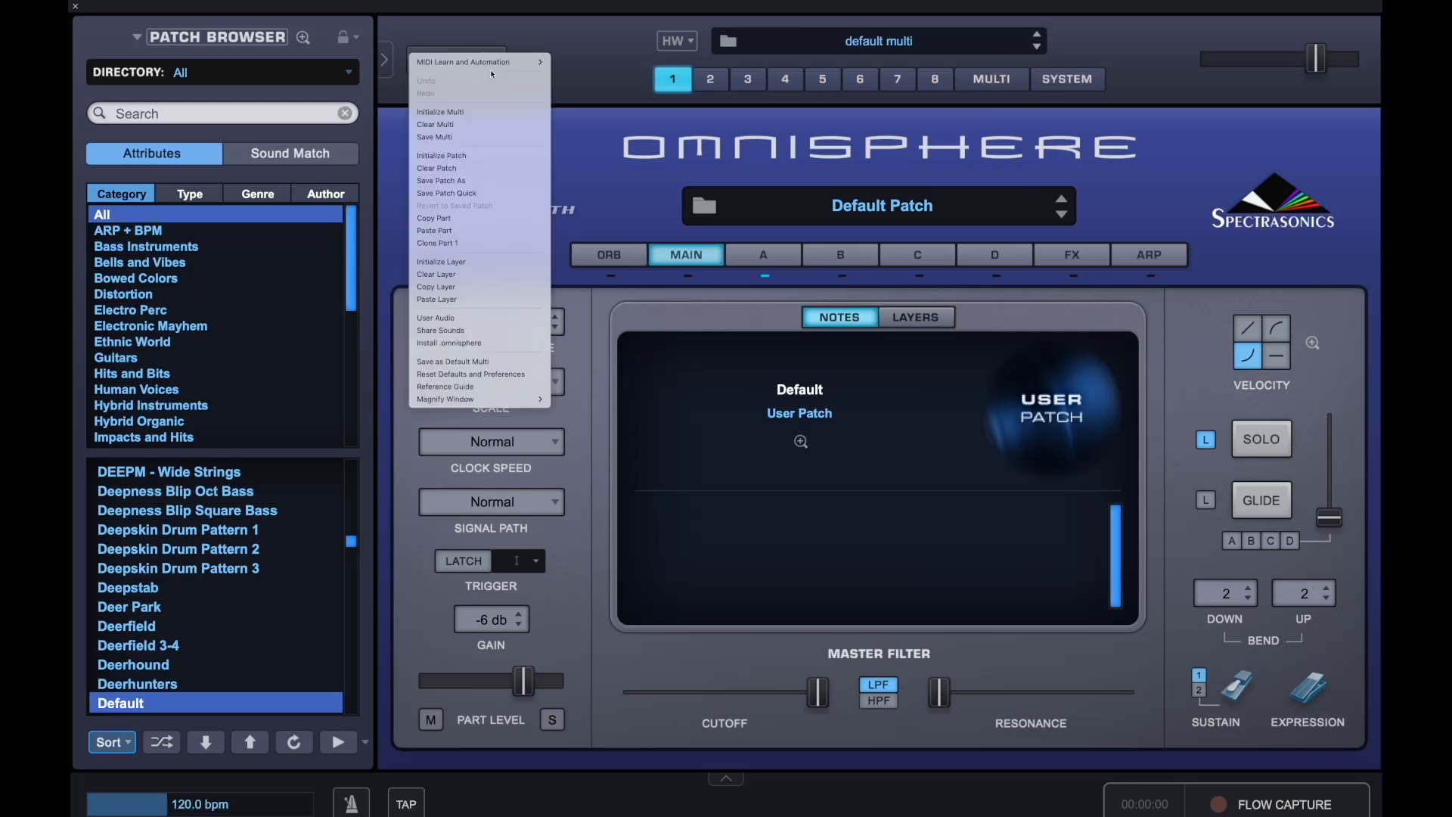
pyautogui.click(485, 160)
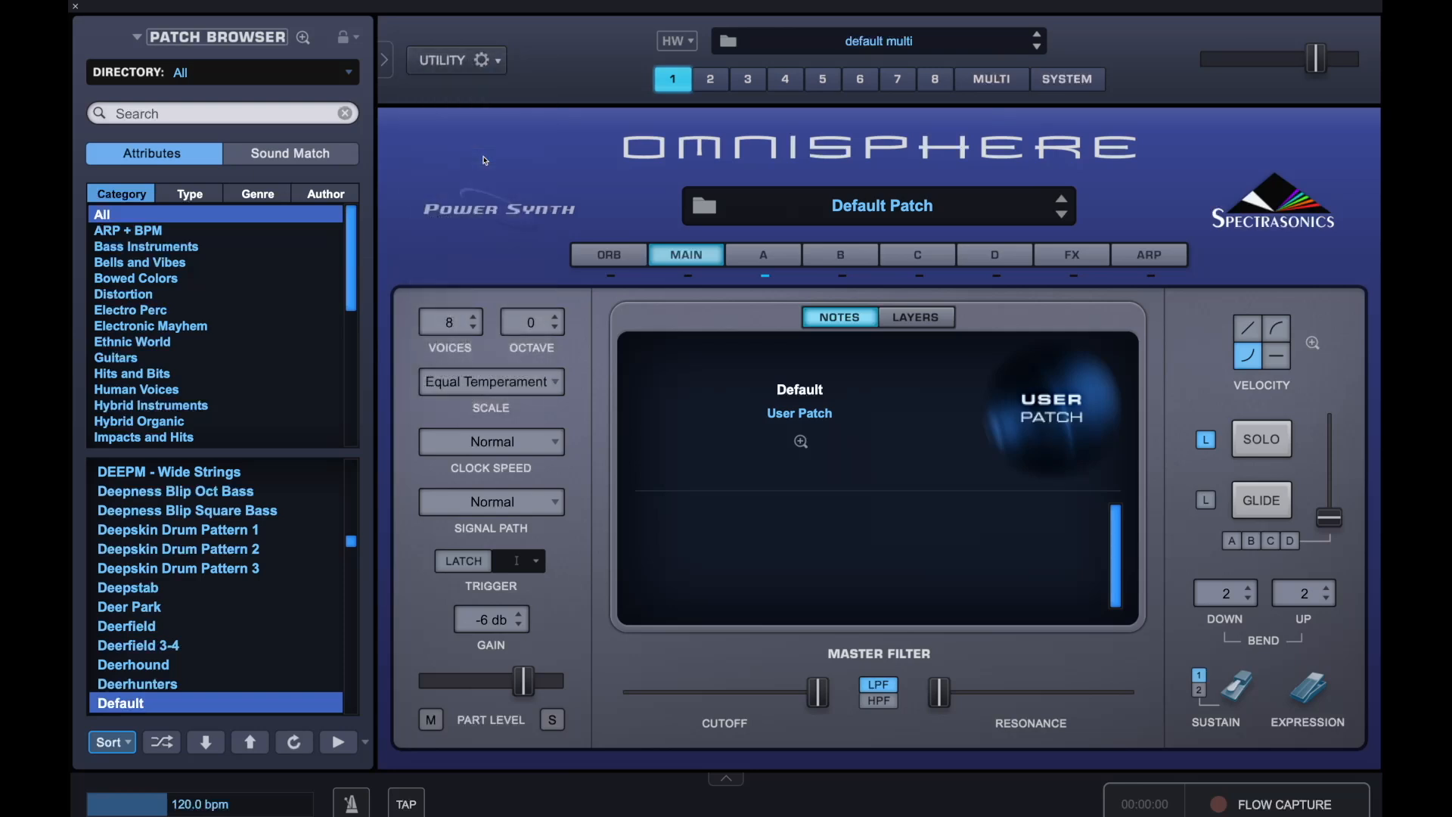
# Set the patch's signal path to Shared
pyautogui.click(784, 258)
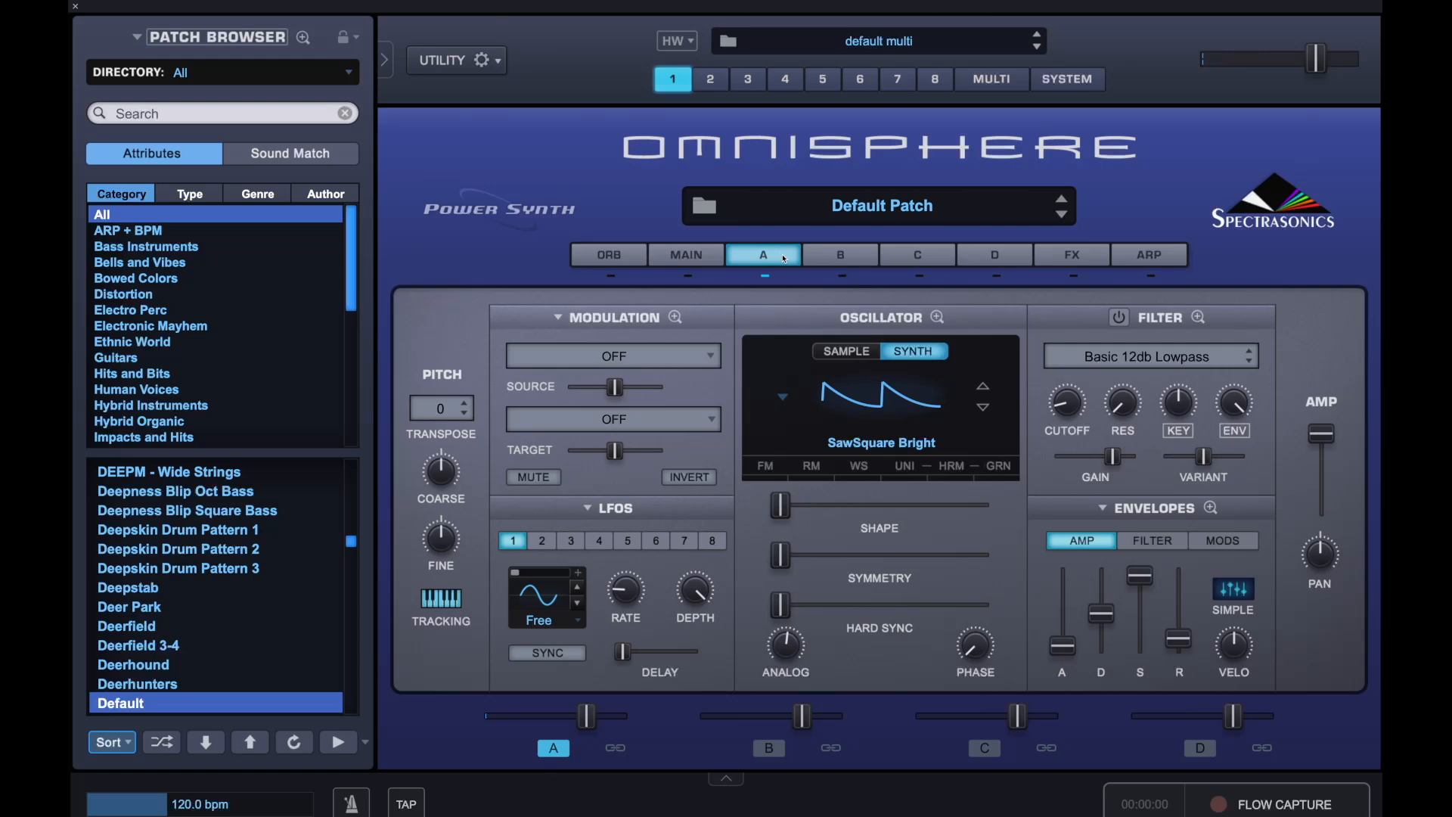
pyautogui.click(679, 264)
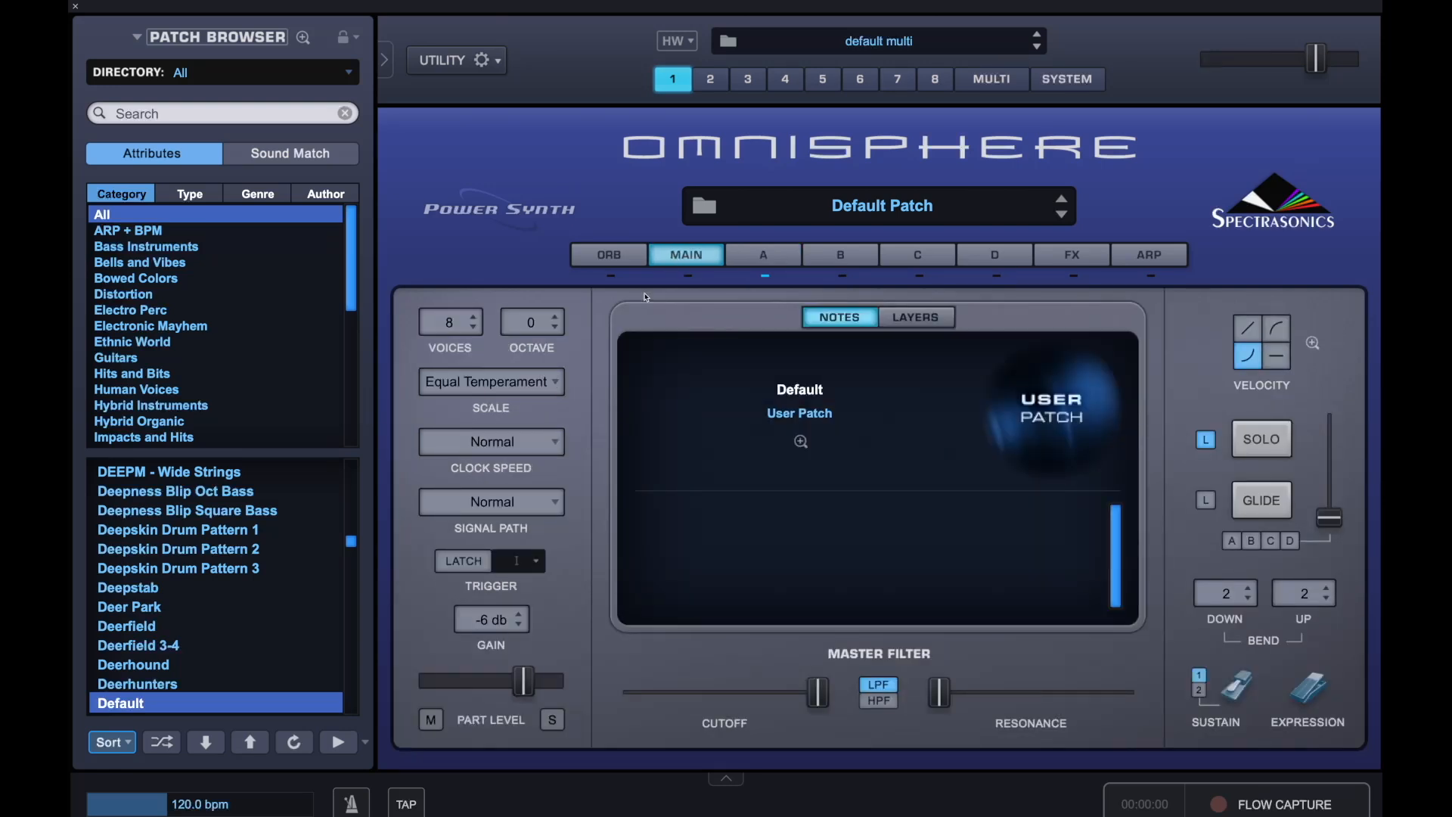
pyautogui.click(509, 500)
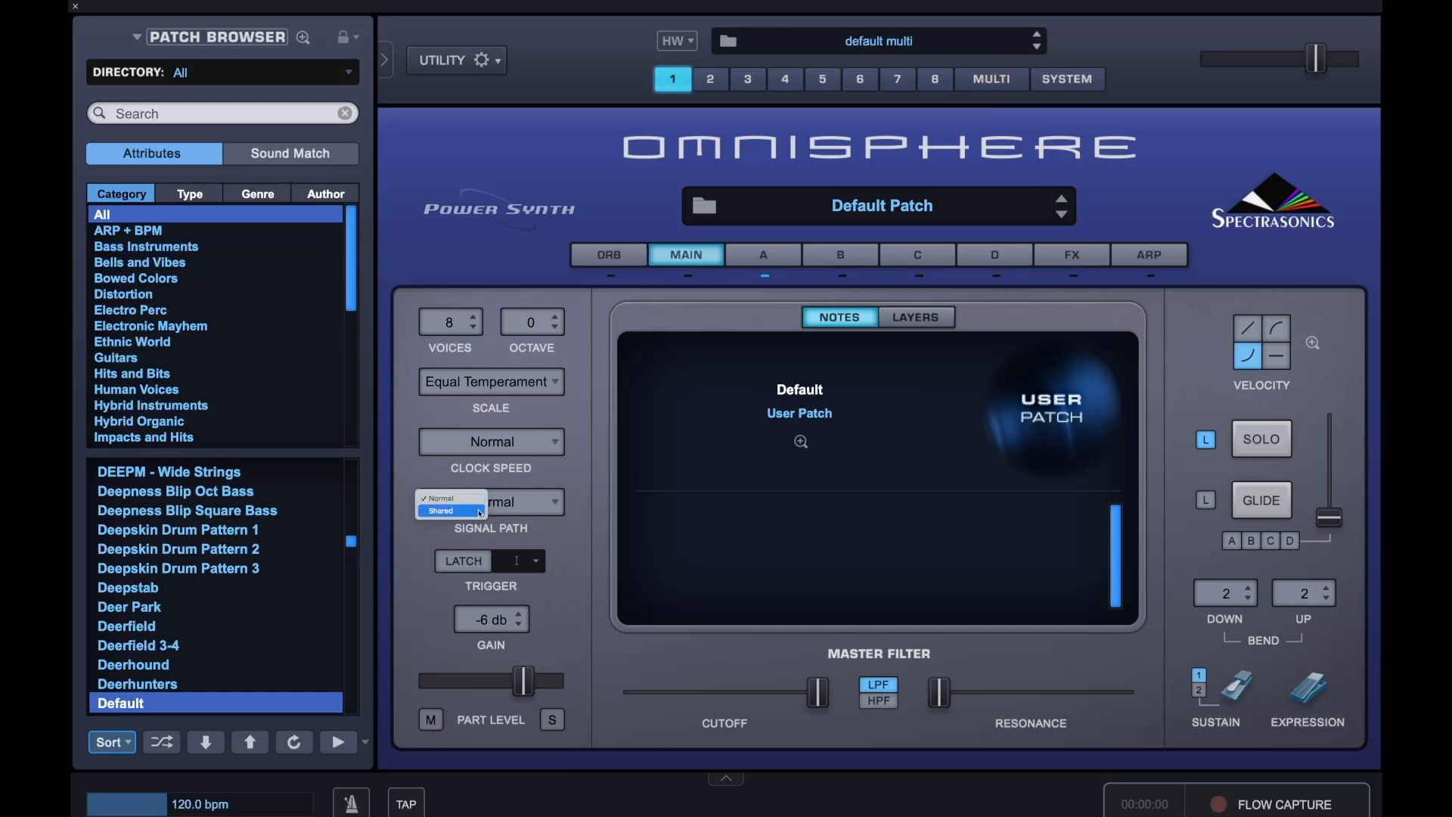
pyautogui.click(481, 512)
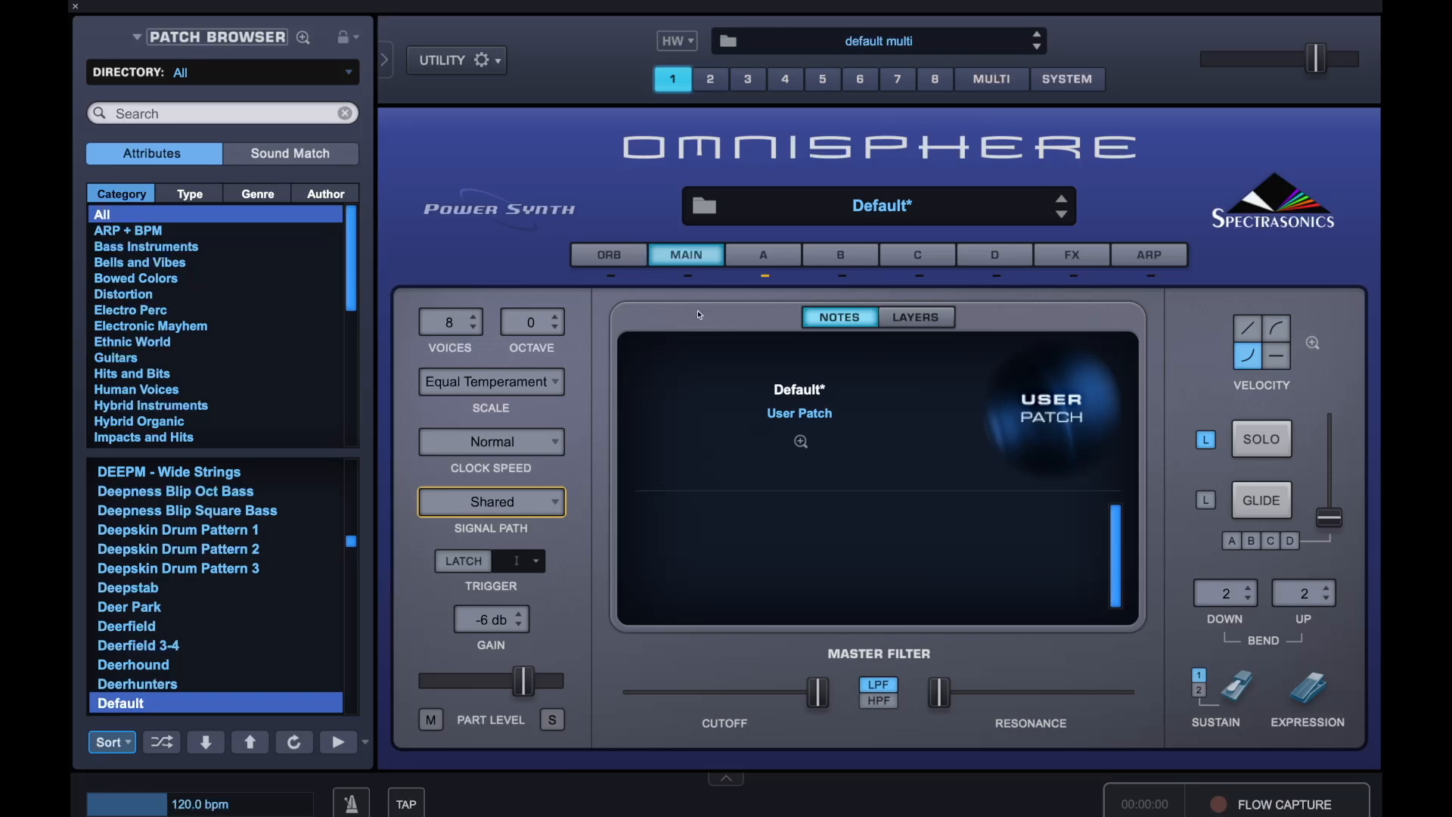
# Select the OB-6 Saw sawtooth waveform for layer A's synth oscillator
pyautogui.click(764, 261)
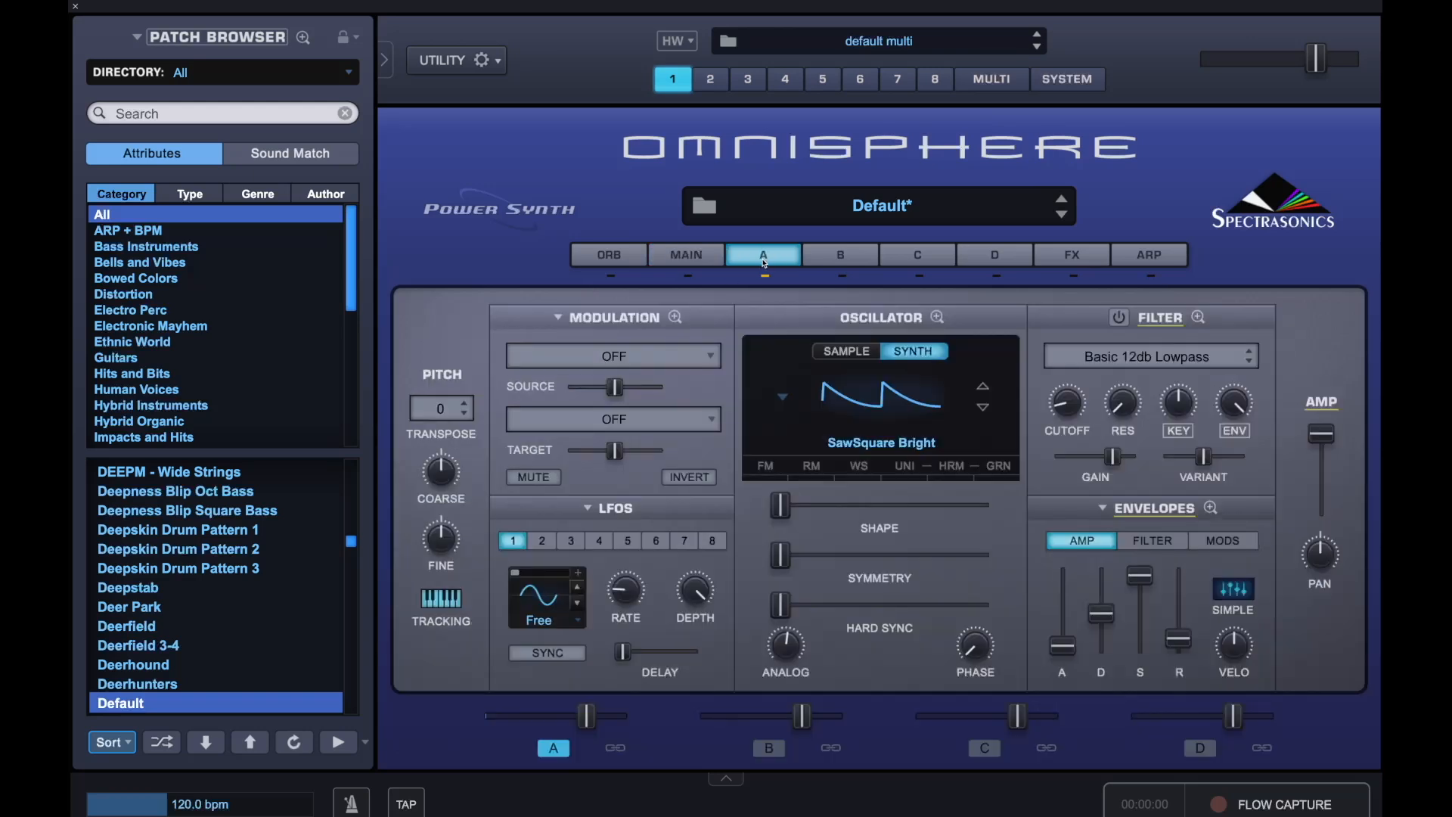
pyautogui.click(899, 403)
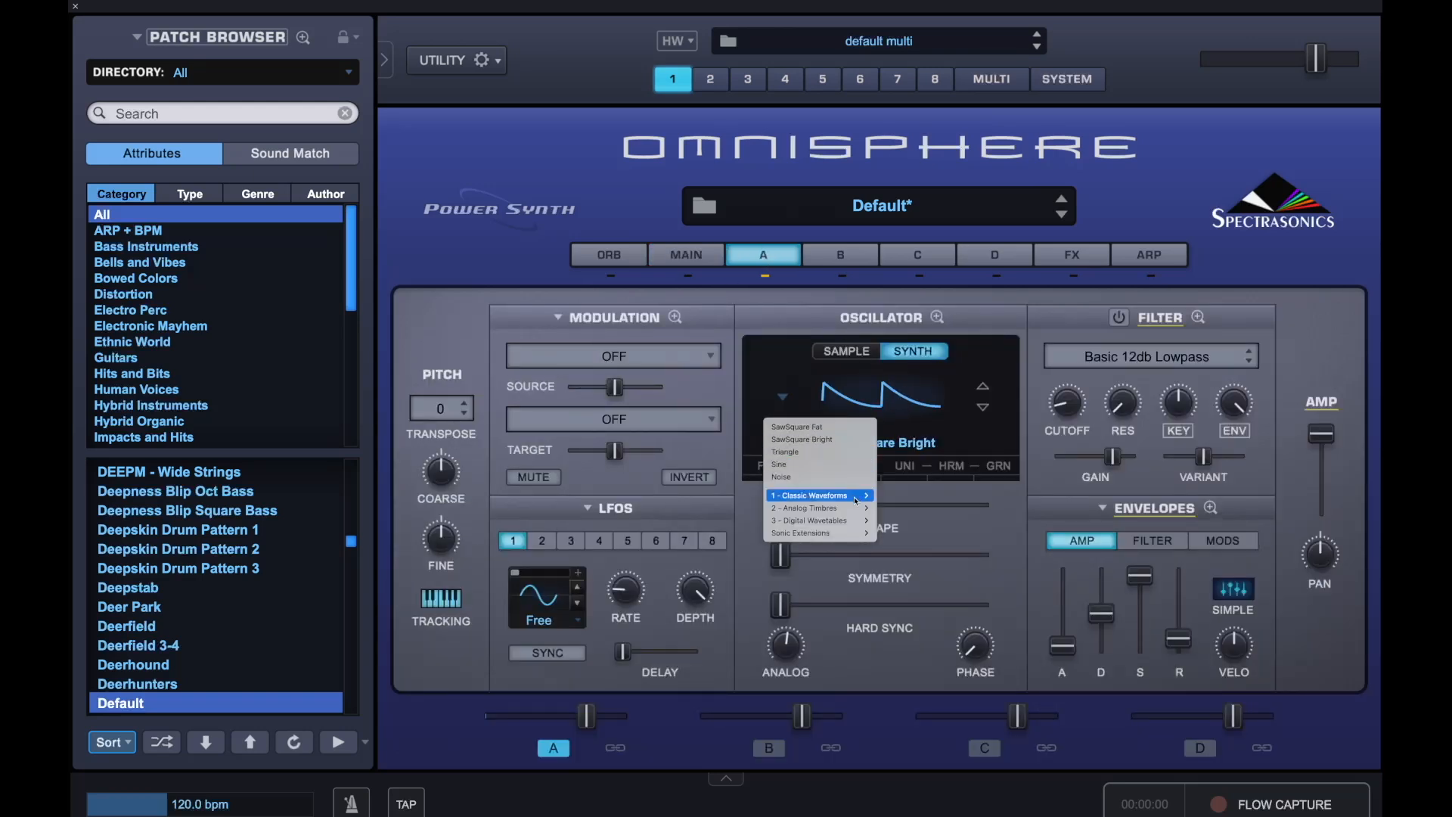
pyautogui.moveTo(856, 501)
pyautogui.moveTo(900, 507)
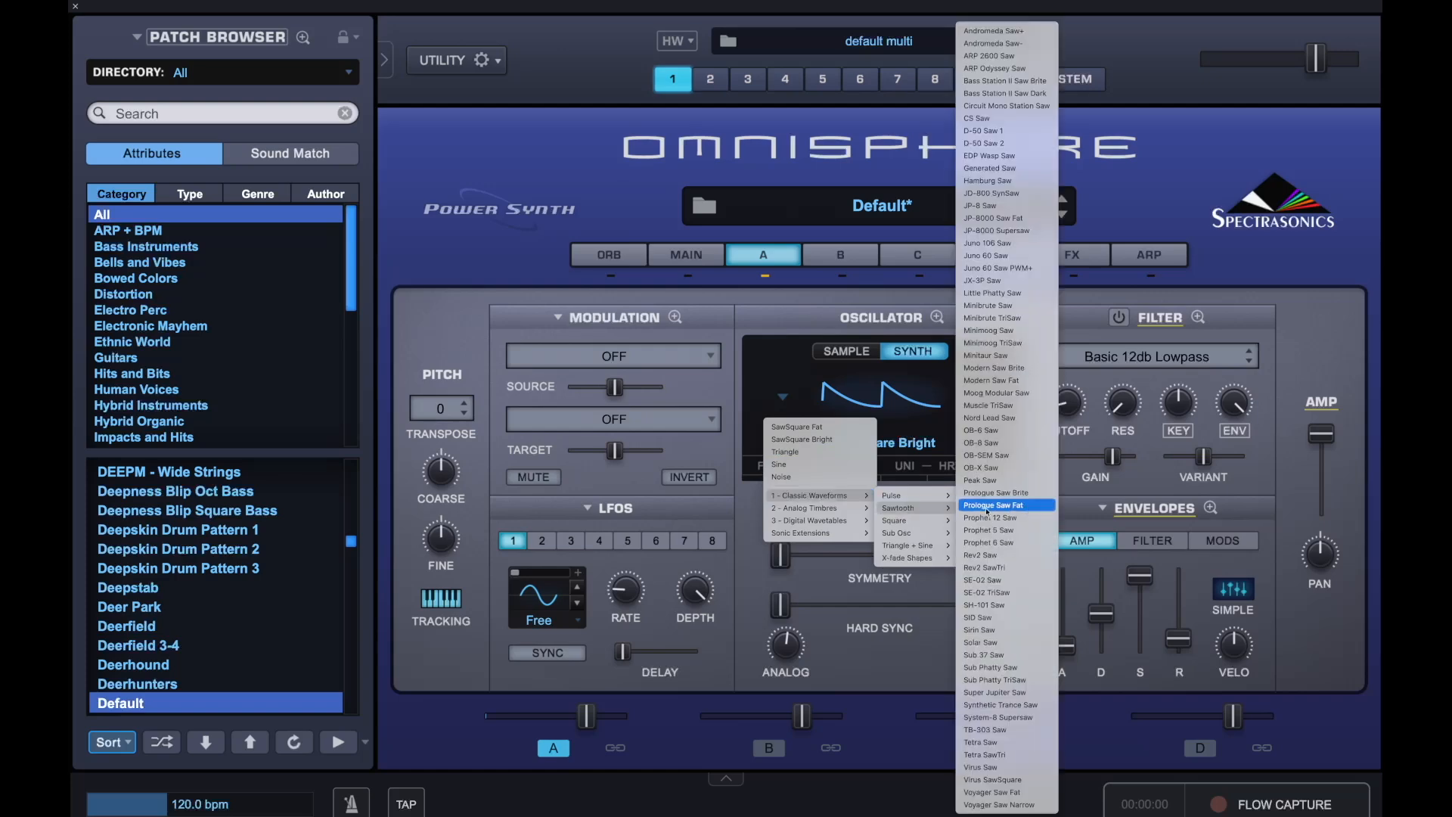
pyautogui.click(1007, 428)
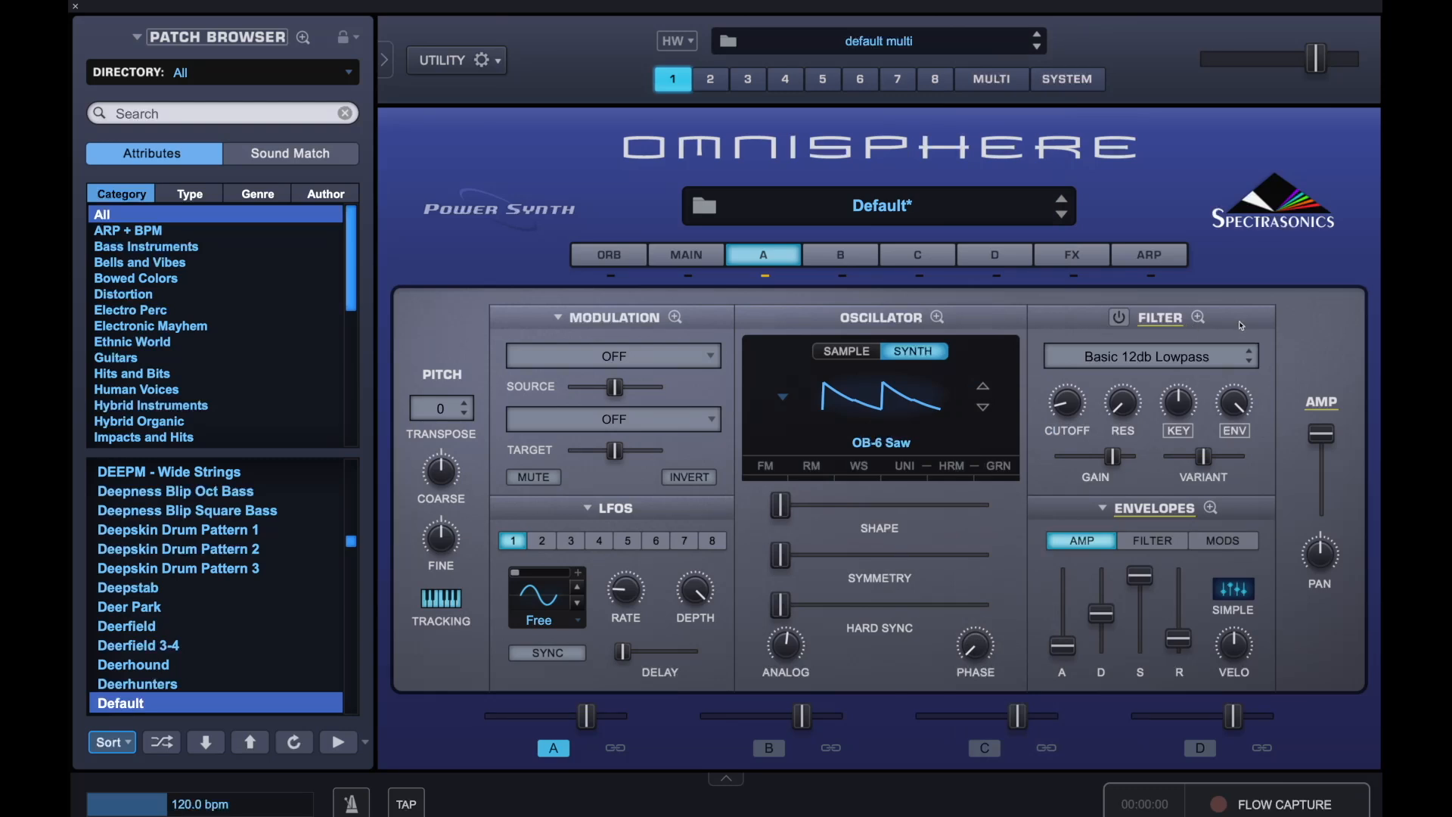
# Choose the LPF Warm 24db lowpass filter preset for layer A
pyautogui.click(1146, 361)
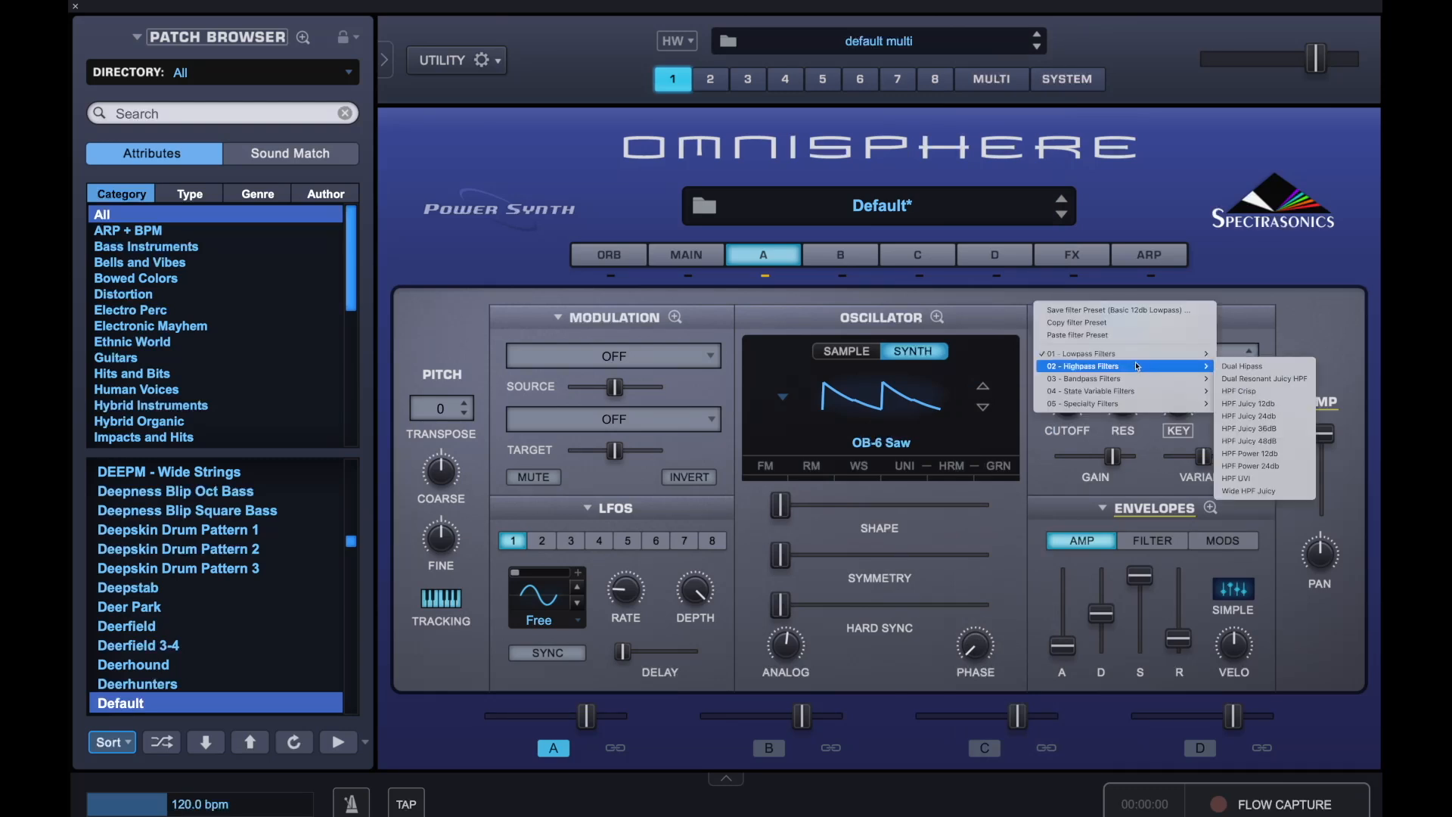
pyautogui.moveTo(1148, 353)
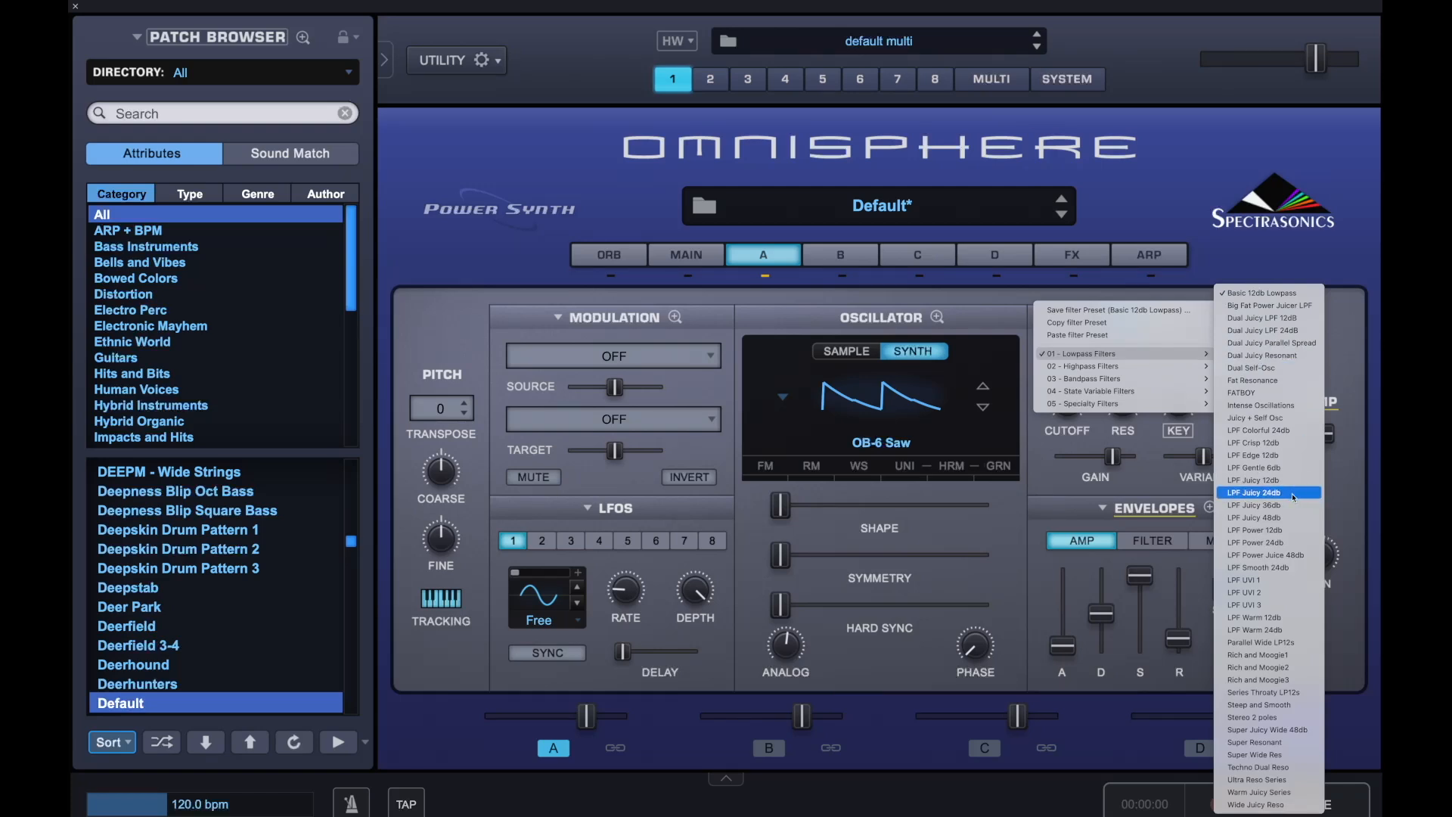
pyautogui.click(1277, 631)
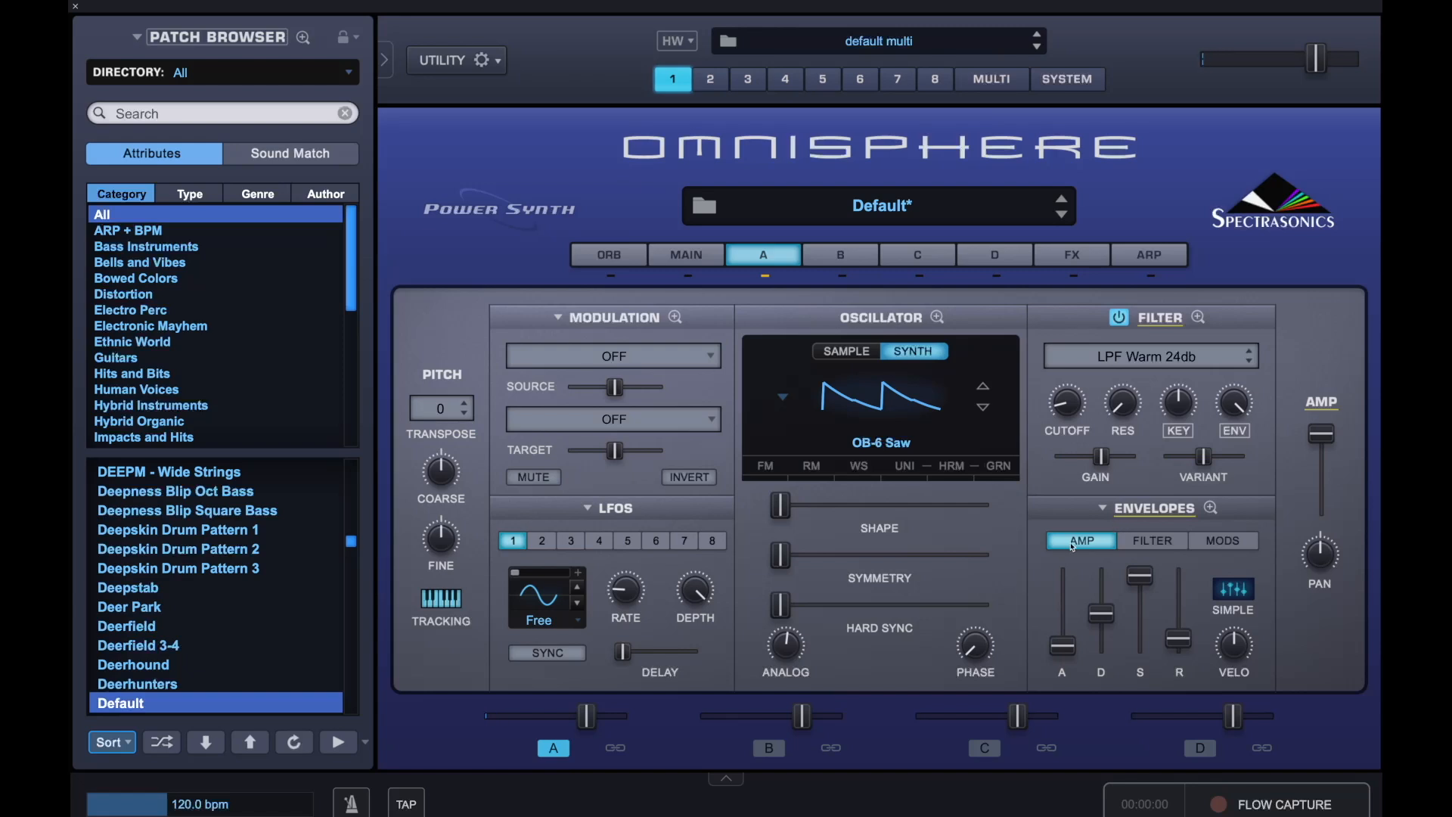
# Lower the filter cutoff and raise the resonance
pyautogui.moveTo(1075, 407); pyautogui.dragTo(1075, 393)
pyautogui.moveTo(1123, 405)
pyautogui.moveTo(1123, 405); pyautogui.dragTo(1127, 379)
# Shorten the amp envelope's decay, then lower the filter envelope's sustain, release and decay
pyautogui.moveTo(1069, 637); pyautogui.dragTo(1179, 648)
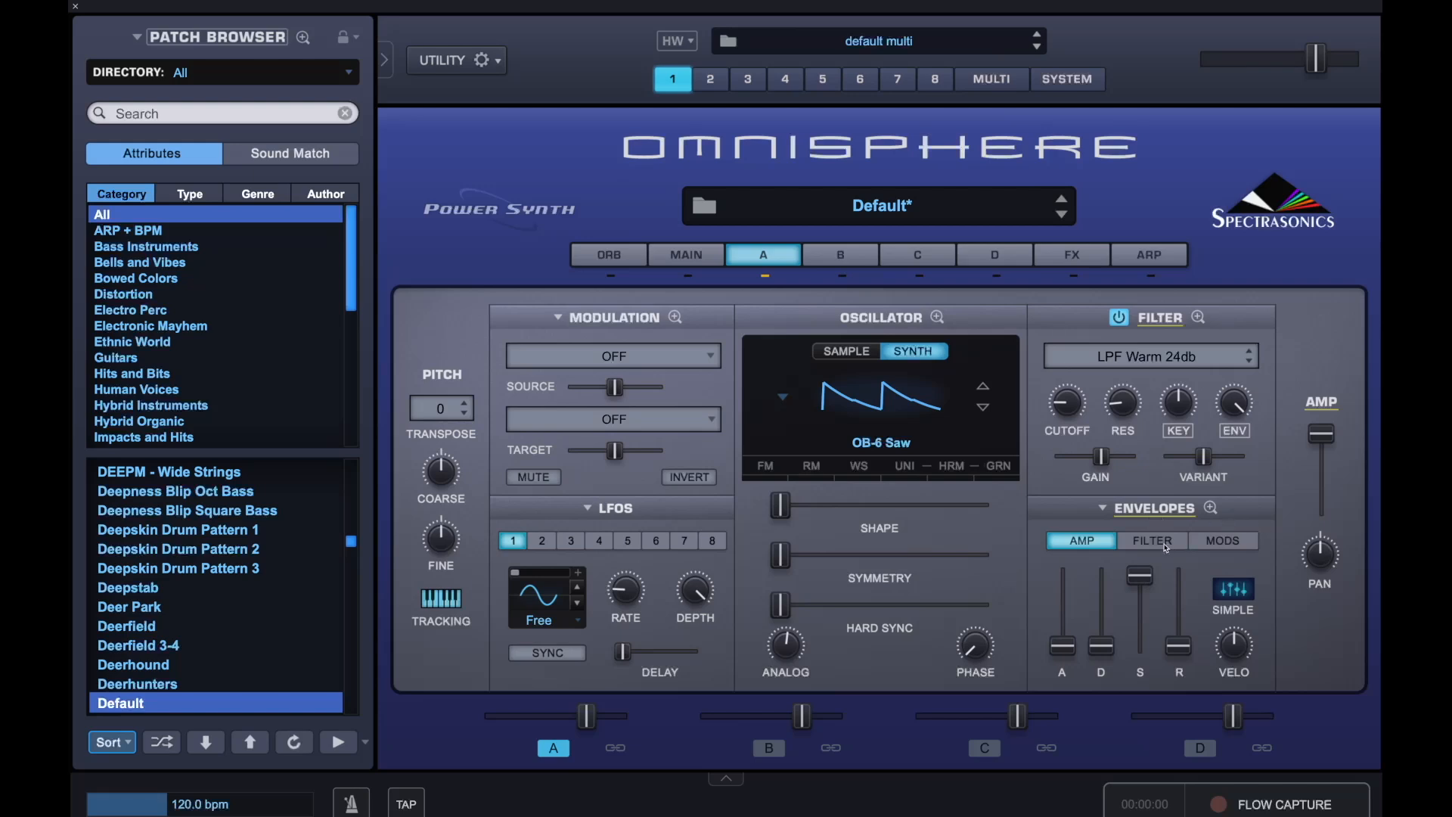
pyautogui.click(1164, 546)
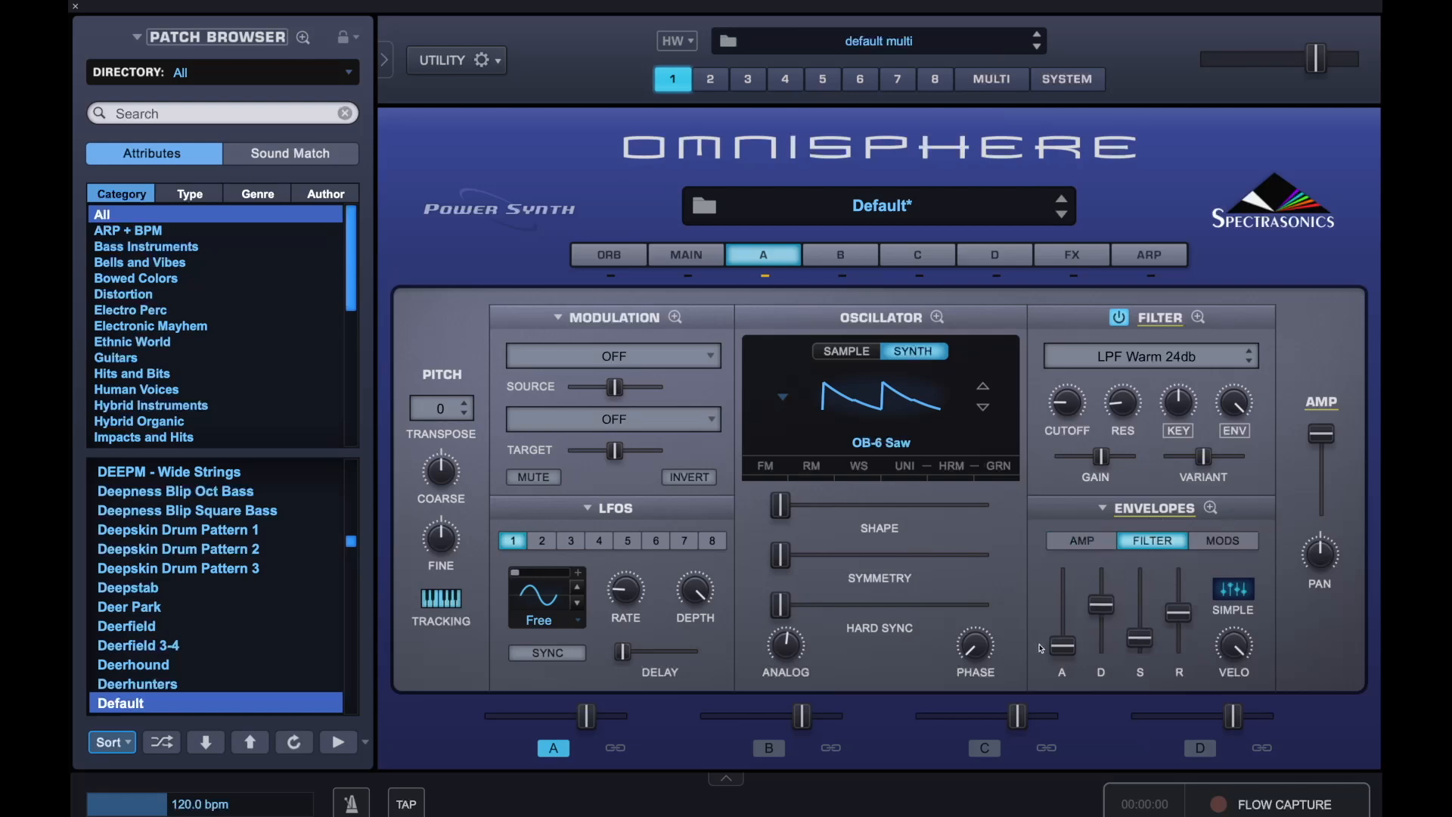
pyautogui.moveTo(1151, 635); pyautogui.dragTo(1151, 671)
pyautogui.moveTo(1180, 615); pyautogui.dragTo(1179, 649)
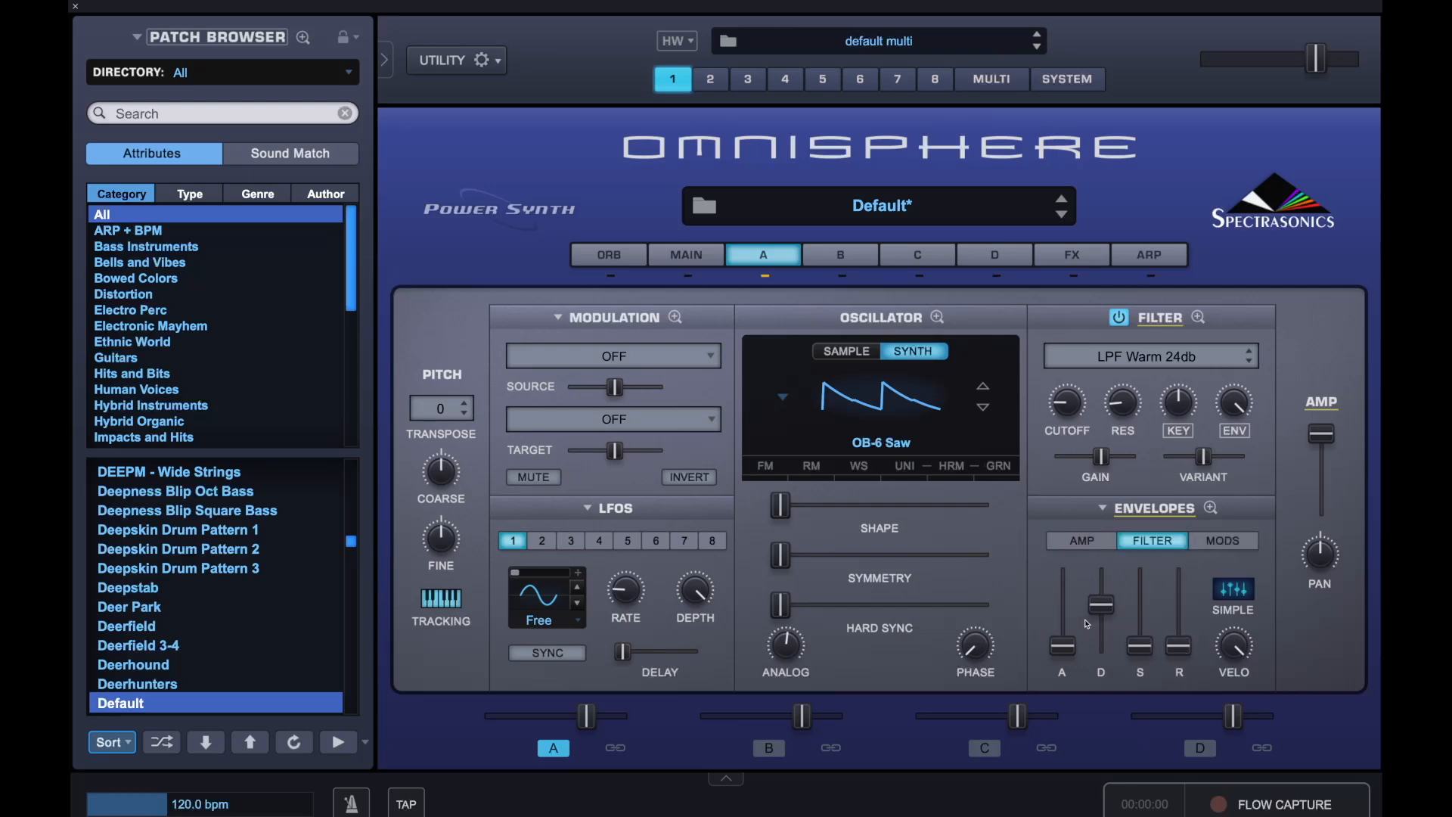
pyautogui.moveTo(1115, 605); pyautogui.dragTo(1112, 622)
pyautogui.moveTo(1112, 623)
pyautogui.moveTo(1113, 622); pyautogui.dragTo(1111, 637)
pyautogui.click(1111, 638)
pyautogui.moveTo(1111, 638); pyautogui.dragTo(1111, 639)
# Modulate the filter cutoff with LFO1
pyautogui.rightClick(1073, 408)
pyautogui.moveTo(1134, 434)
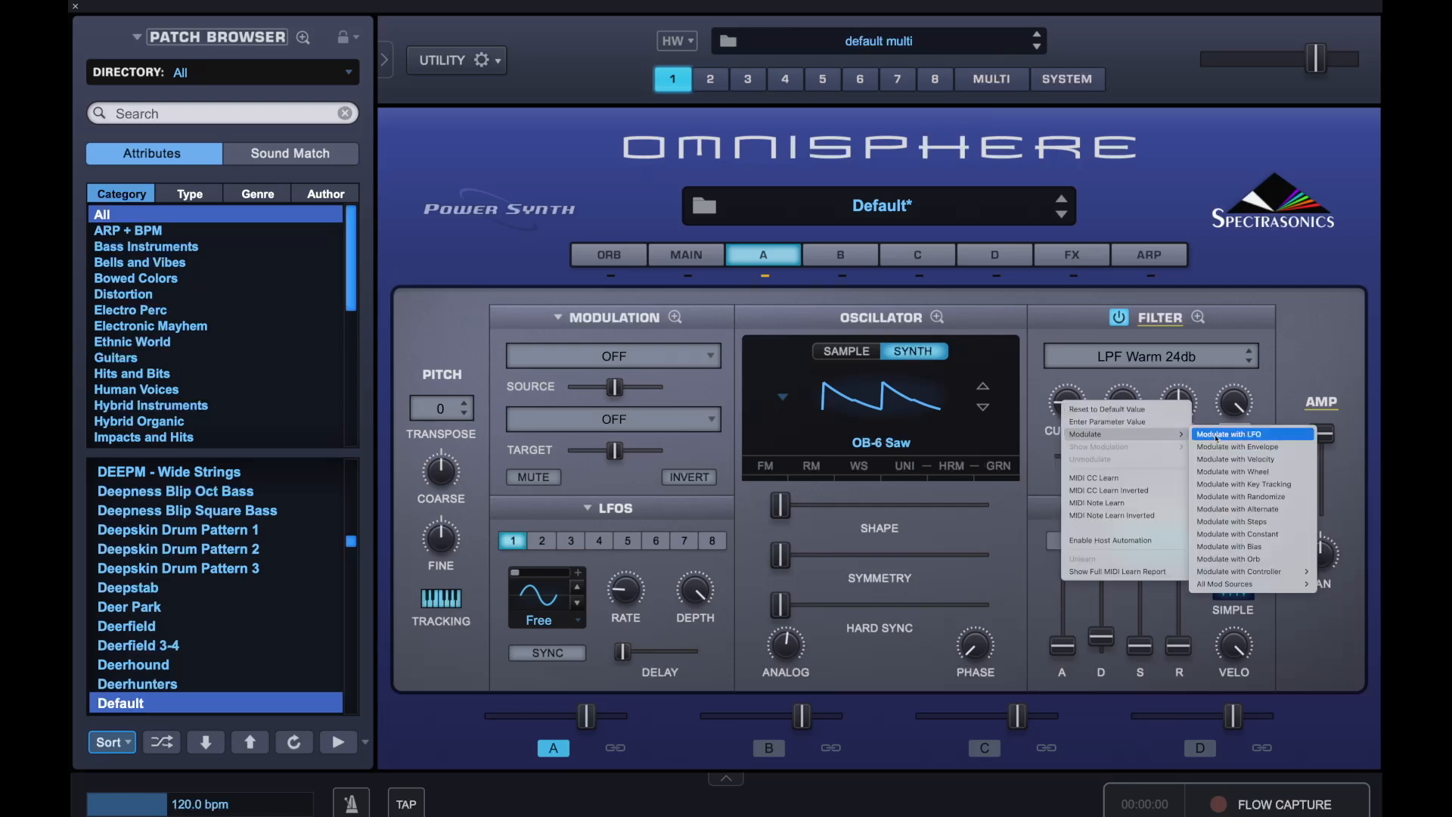
pyautogui.click(1232, 434)
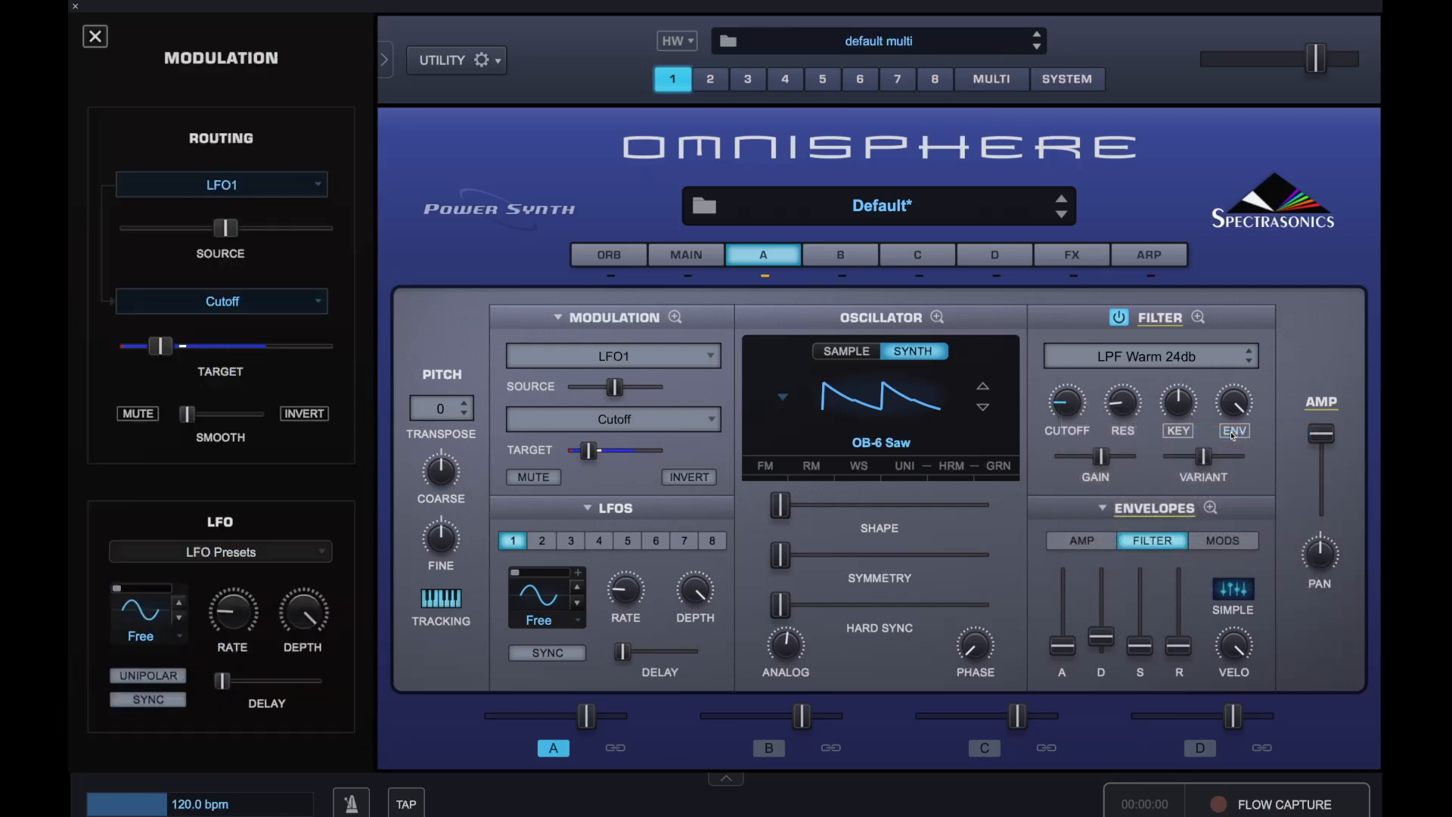
# Set LFO 1's waveform to Saw, leaving tempo sync off
pyautogui.click(546, 602)
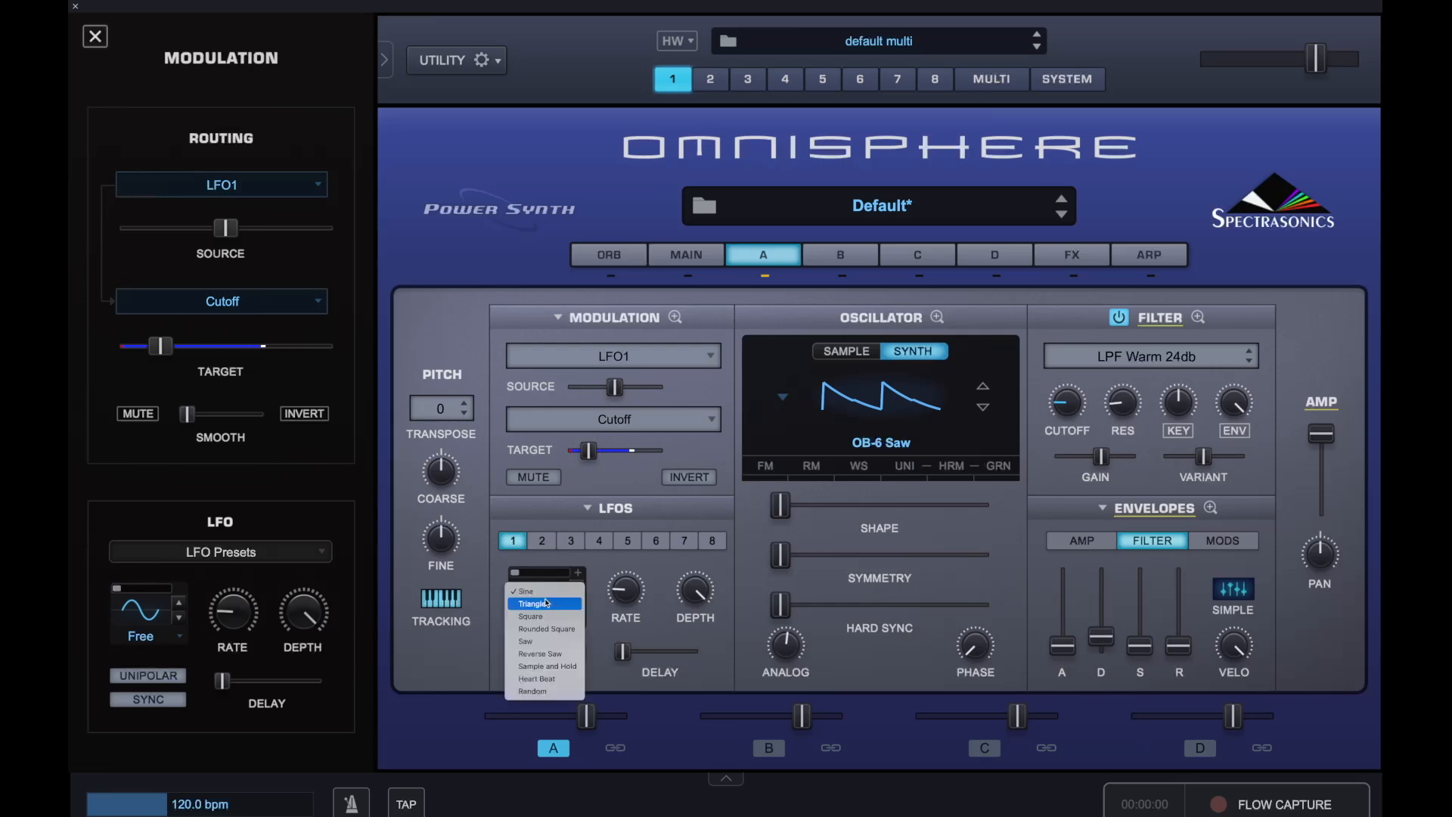
pyautogui.click(552, 641)
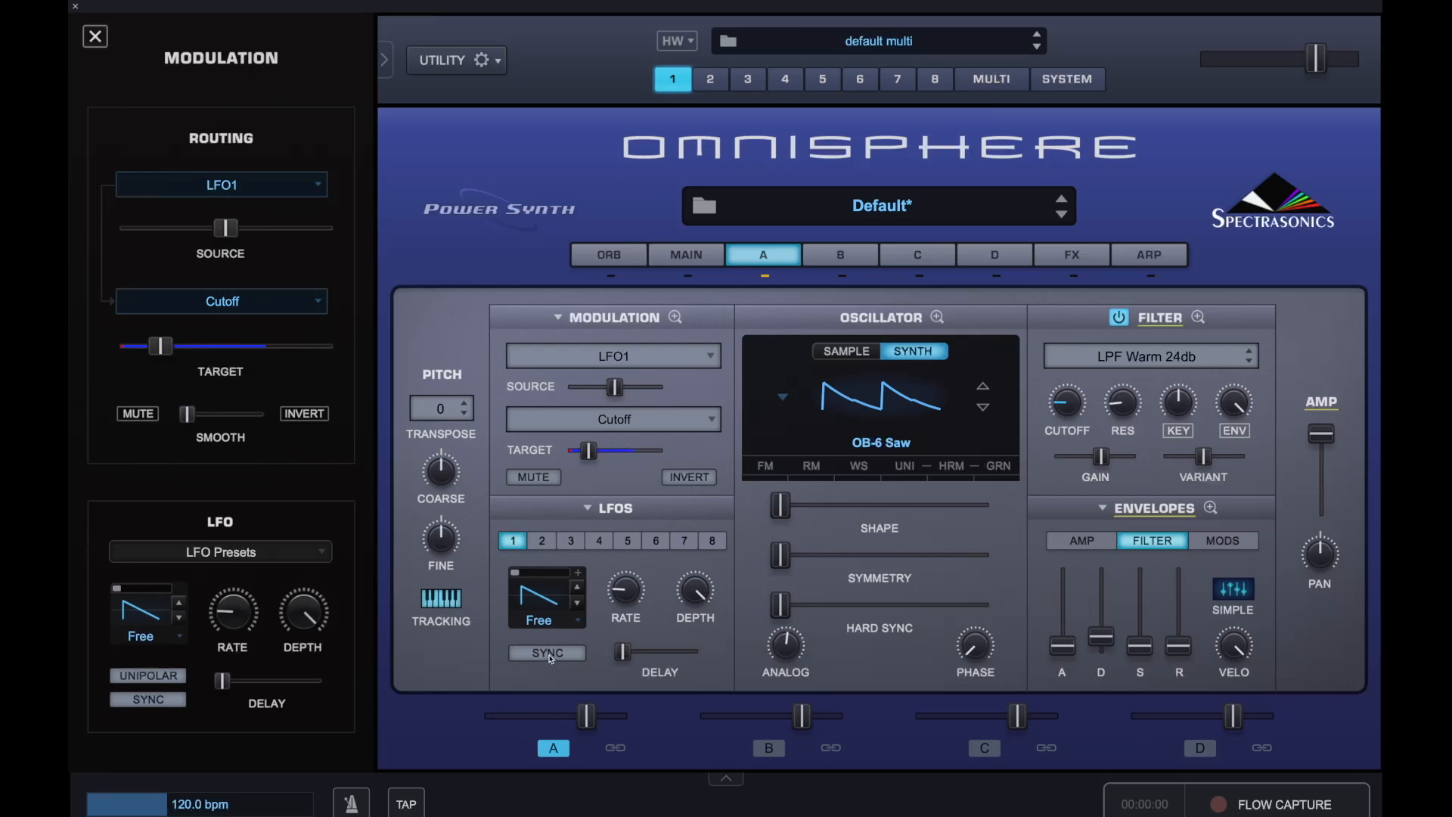
pyautogui.click(560, 658)
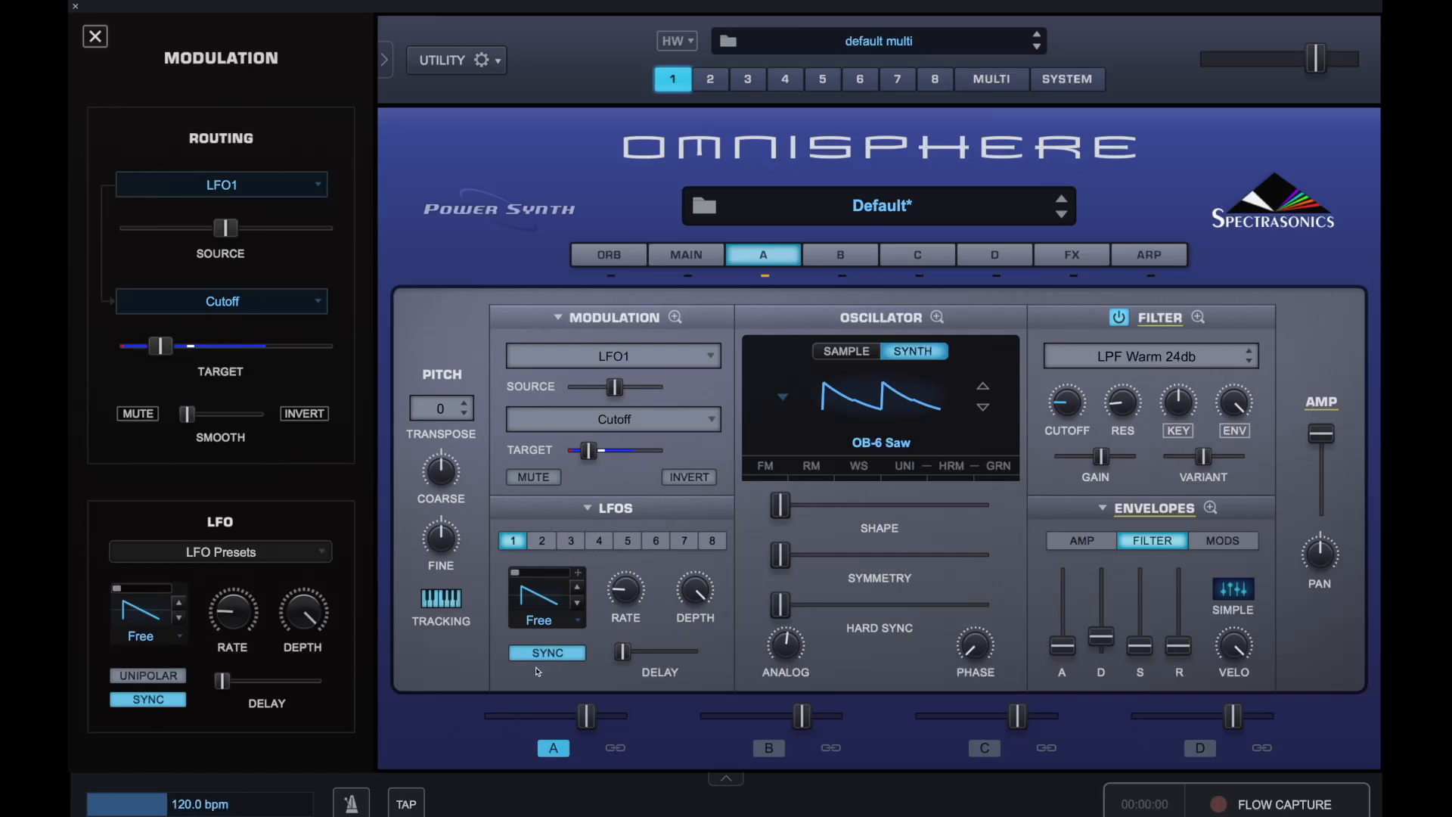
pyautogui.click(548, 653)
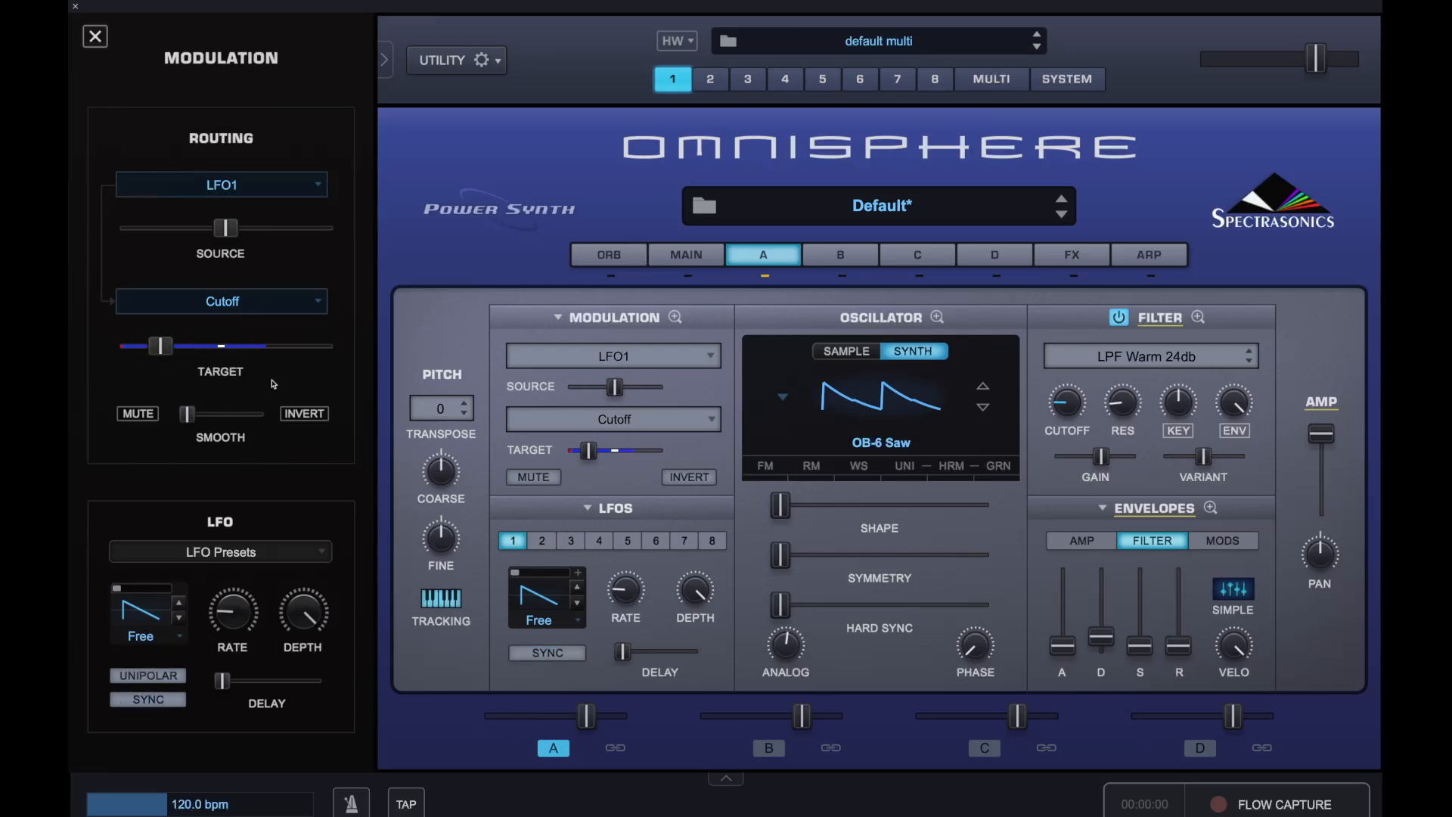
# Raise LFO 1's rate and modulate the rate with Mod Envelope4
pyautogui.moveTo(627, 601); pyautogui.dragTo(645, 539)
pyautogui.moveTo(627, 593)
pyautogui.mouseDown()
pyautogui.moveTo(623, 617)
pyautogui.moveTo(632, 591)
pyautogui.mouseUp()
pyautogui.rightClick(633, 596)
pyautogui.moveTo(665, 623)
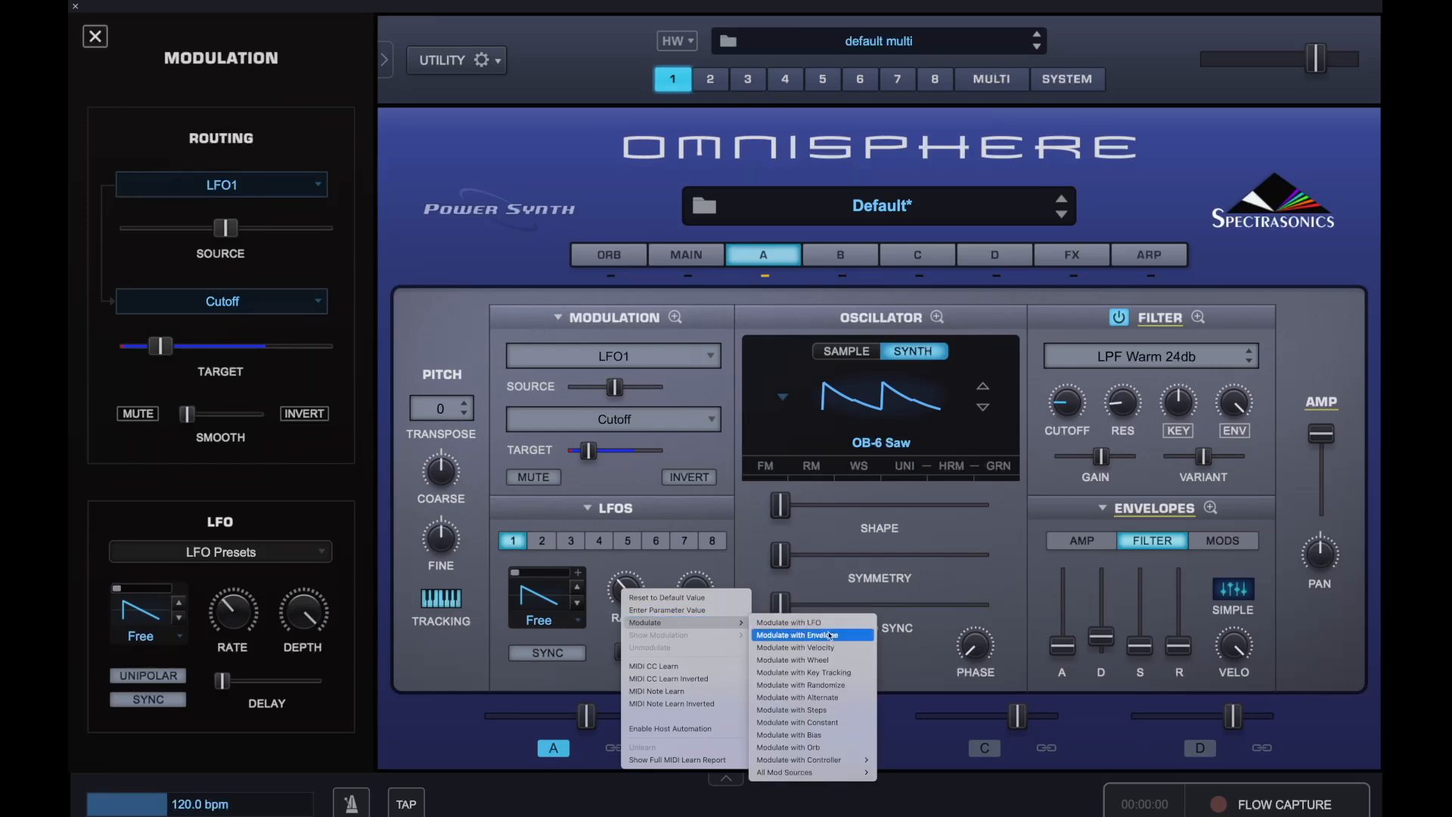
pyautogui.moveTo(832, 772)
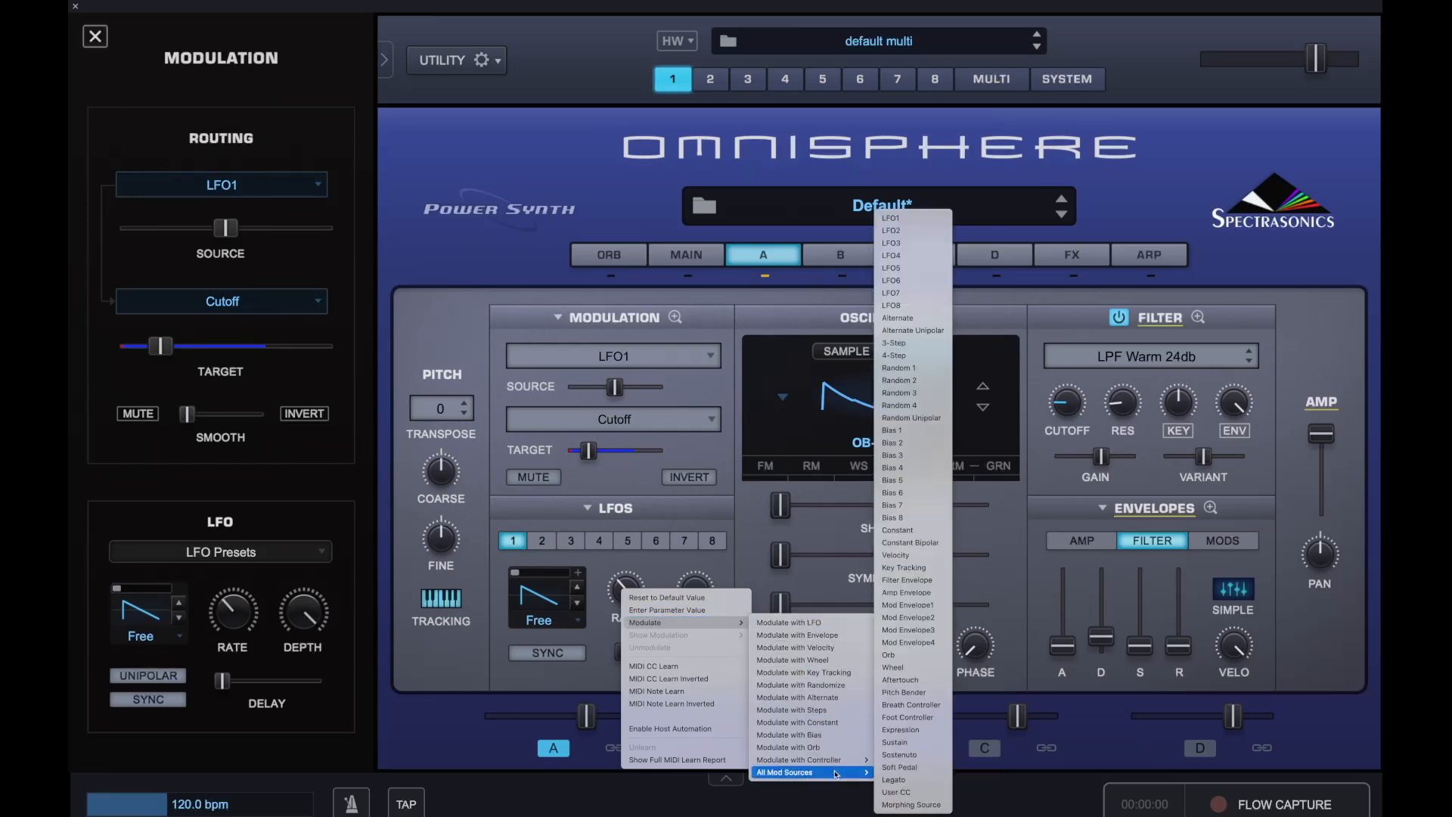
pyautogui.click(937, 643)
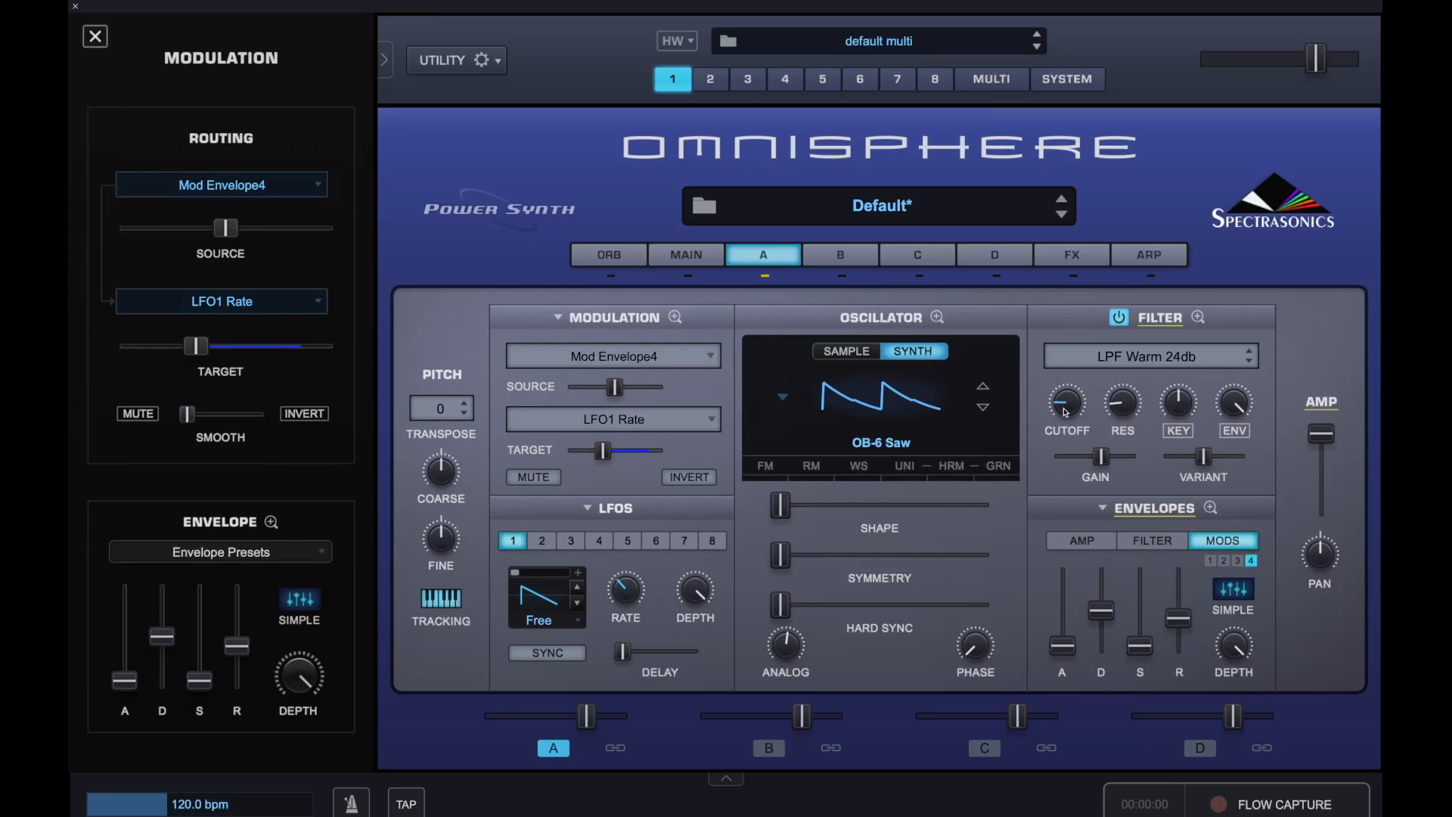
# Open Mod Envelope 4 in the envelope zoom view and add a point on its first falling segment
pyautogui.click(1213, 507)
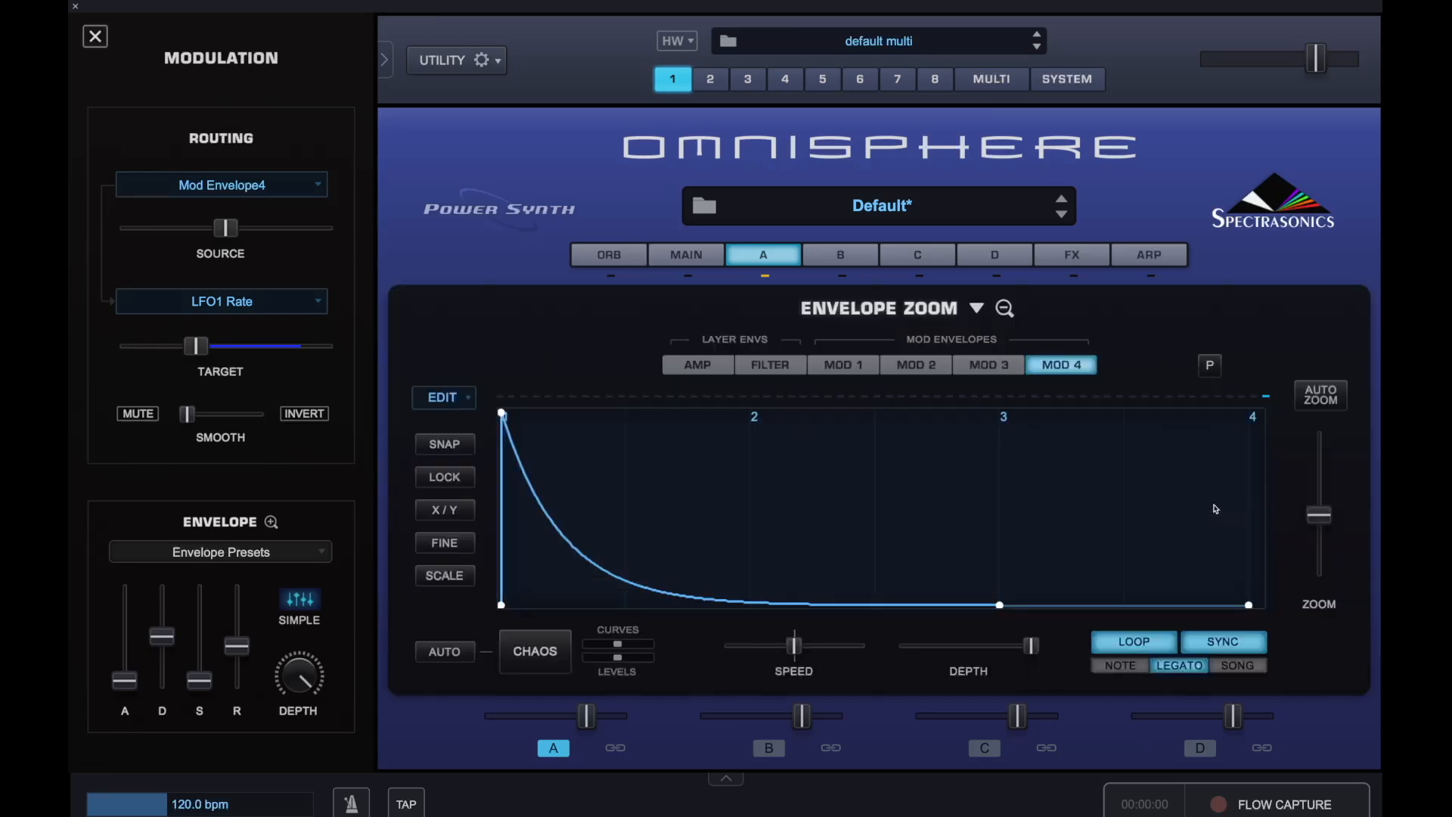
pyautogui.click(1006, 302)
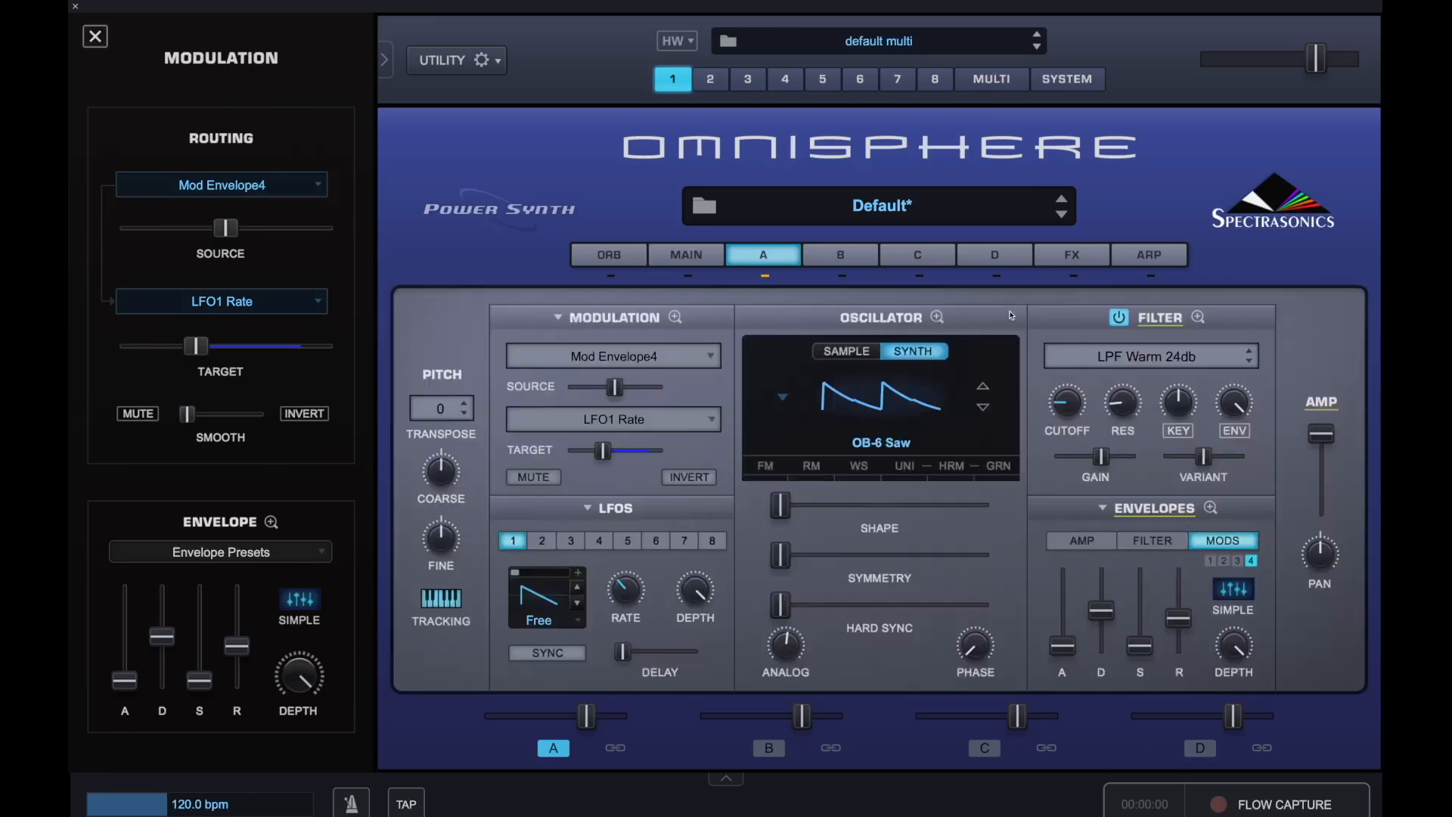
pyautogui.click(1211, 508)
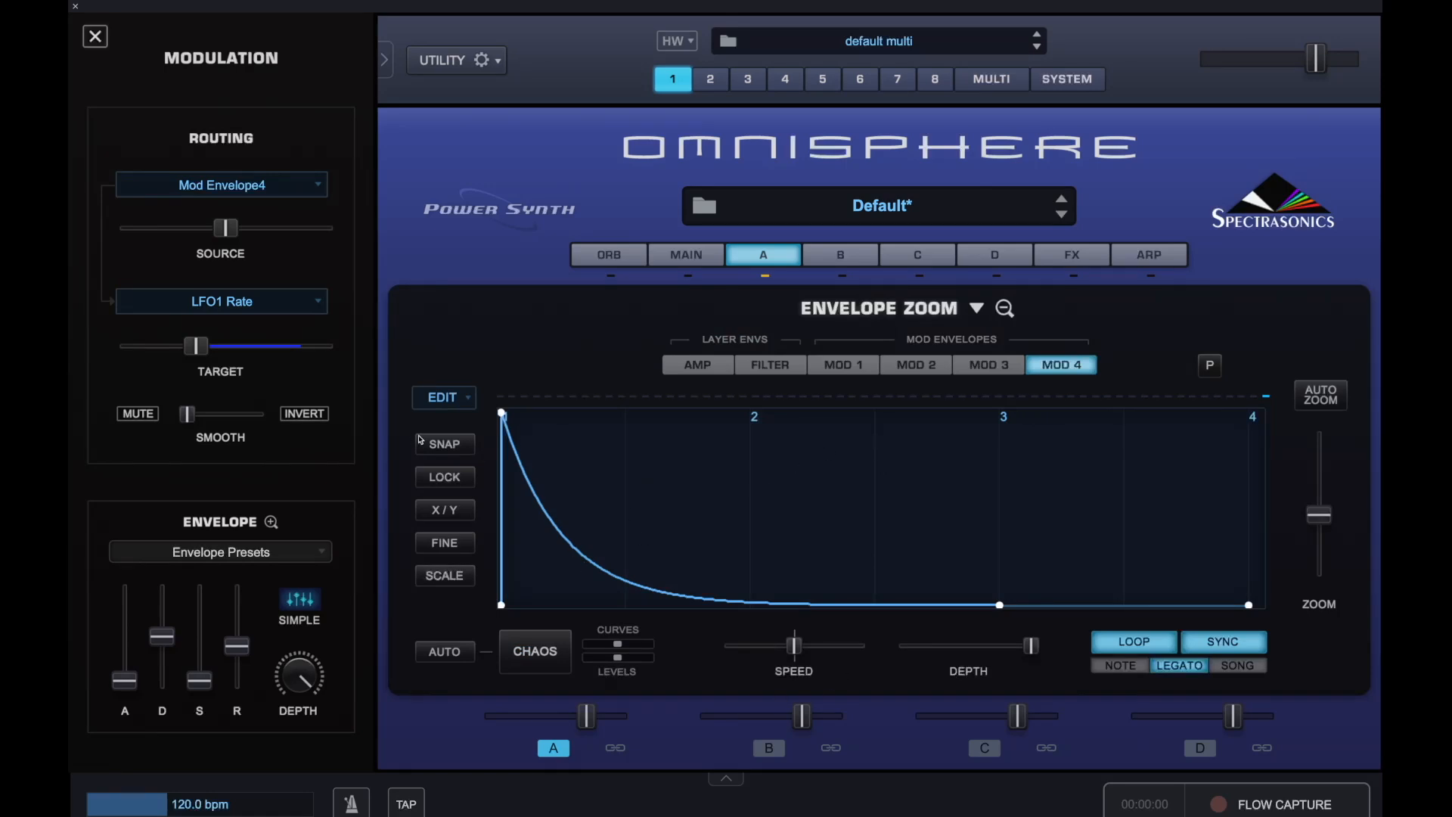
pyautogui.doubleClick(624, 582)
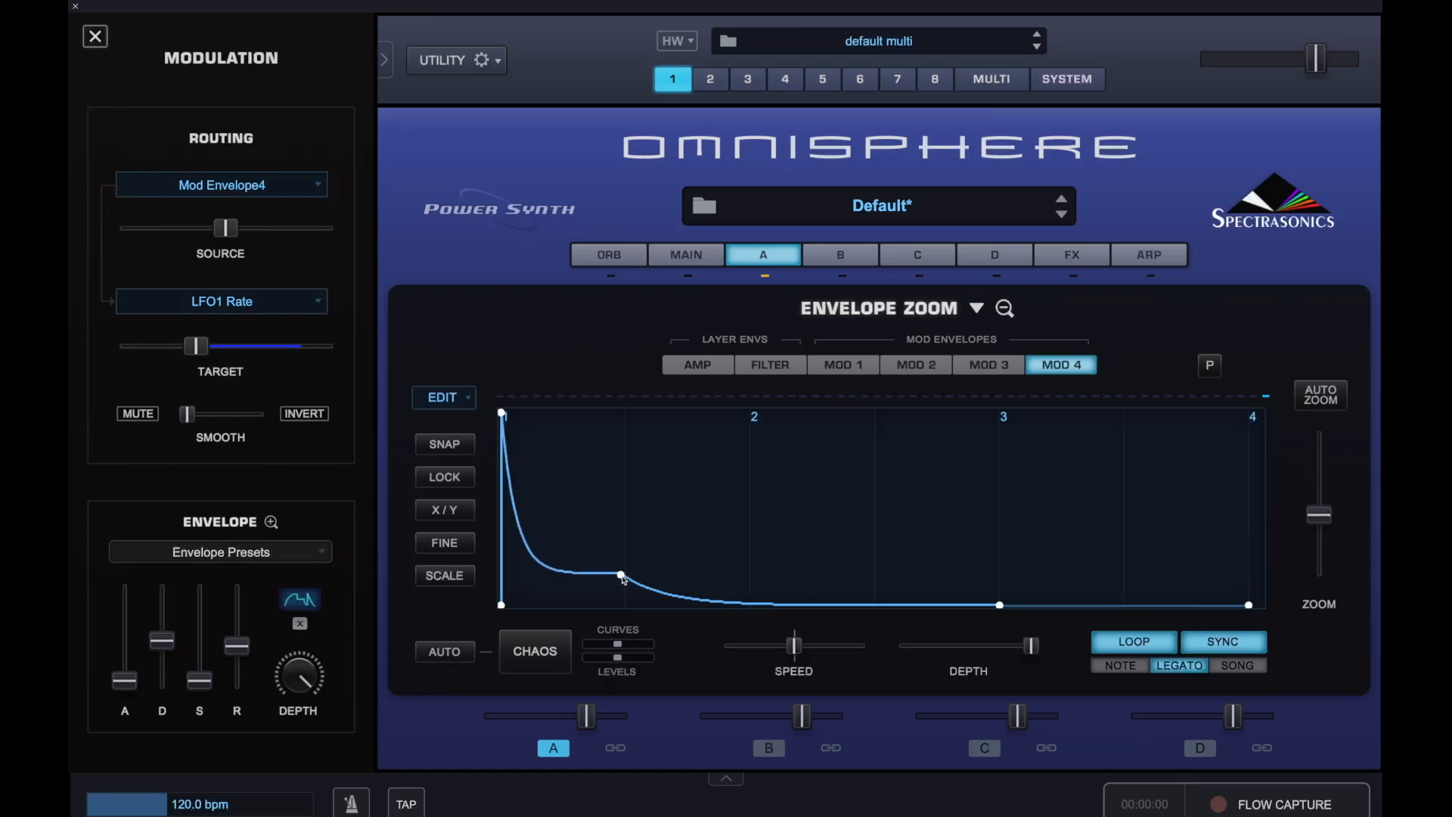
pyautogui.rightClick(623, 580)
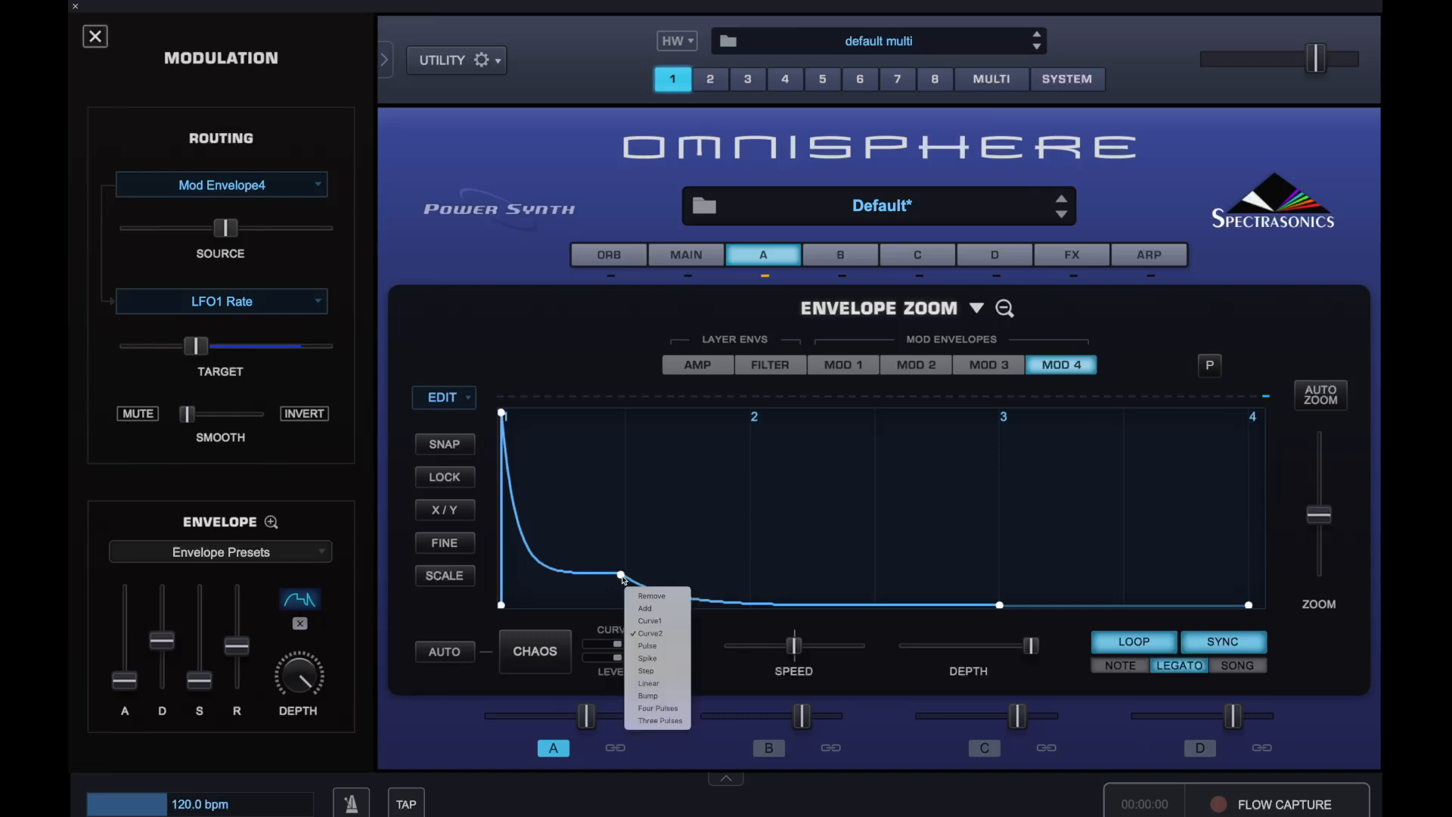
pyautogui.click(649, 602)
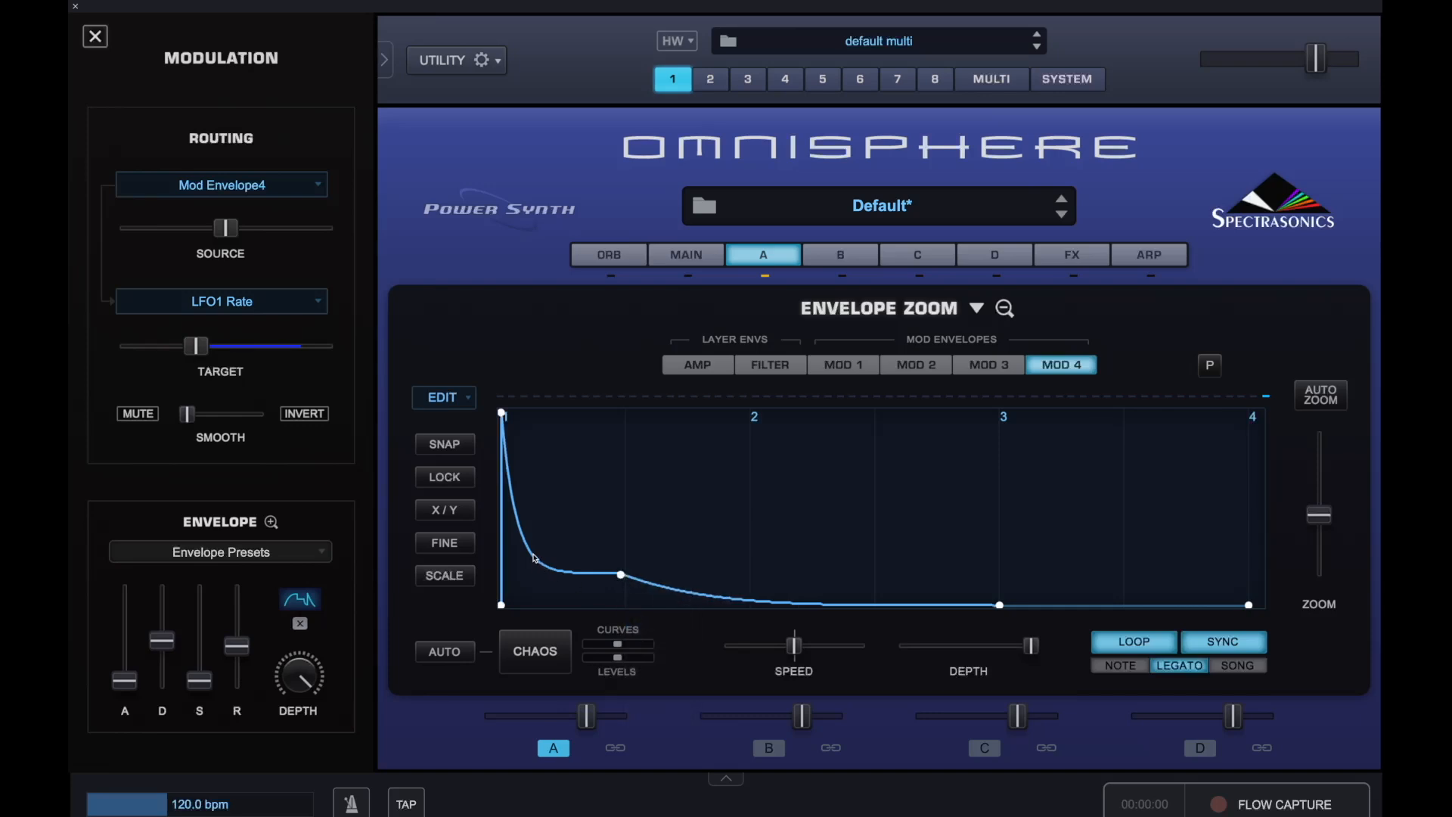
# Change the first segment's curve type, raise the new point to about 15 Hz and bend the curve outward
pyautogui.rightClick(535, 558)
pyautogui.click(563, 599)
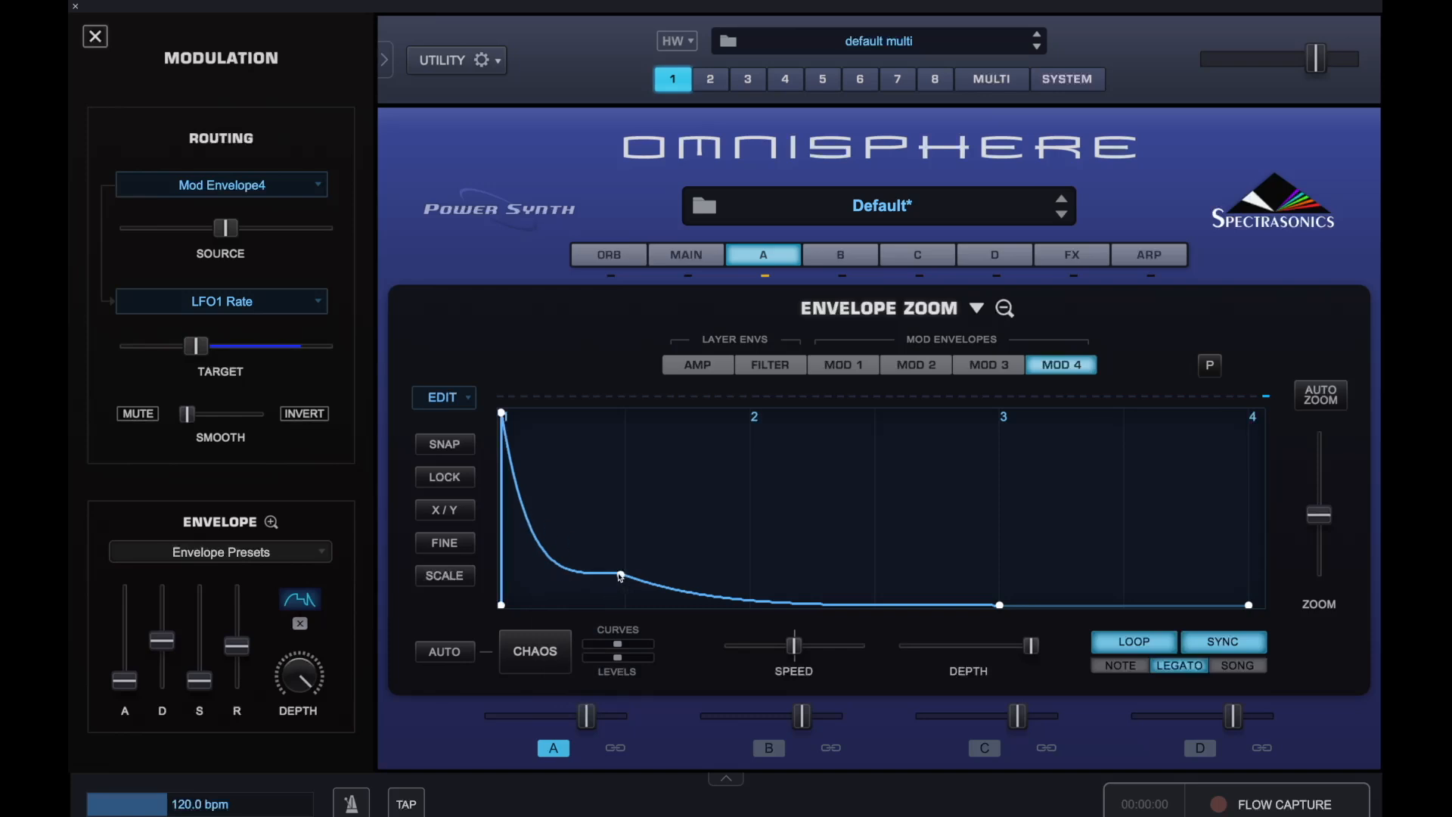
pyautogui.moveTo(620, 574); pyautogui.dragTo(627, 498)
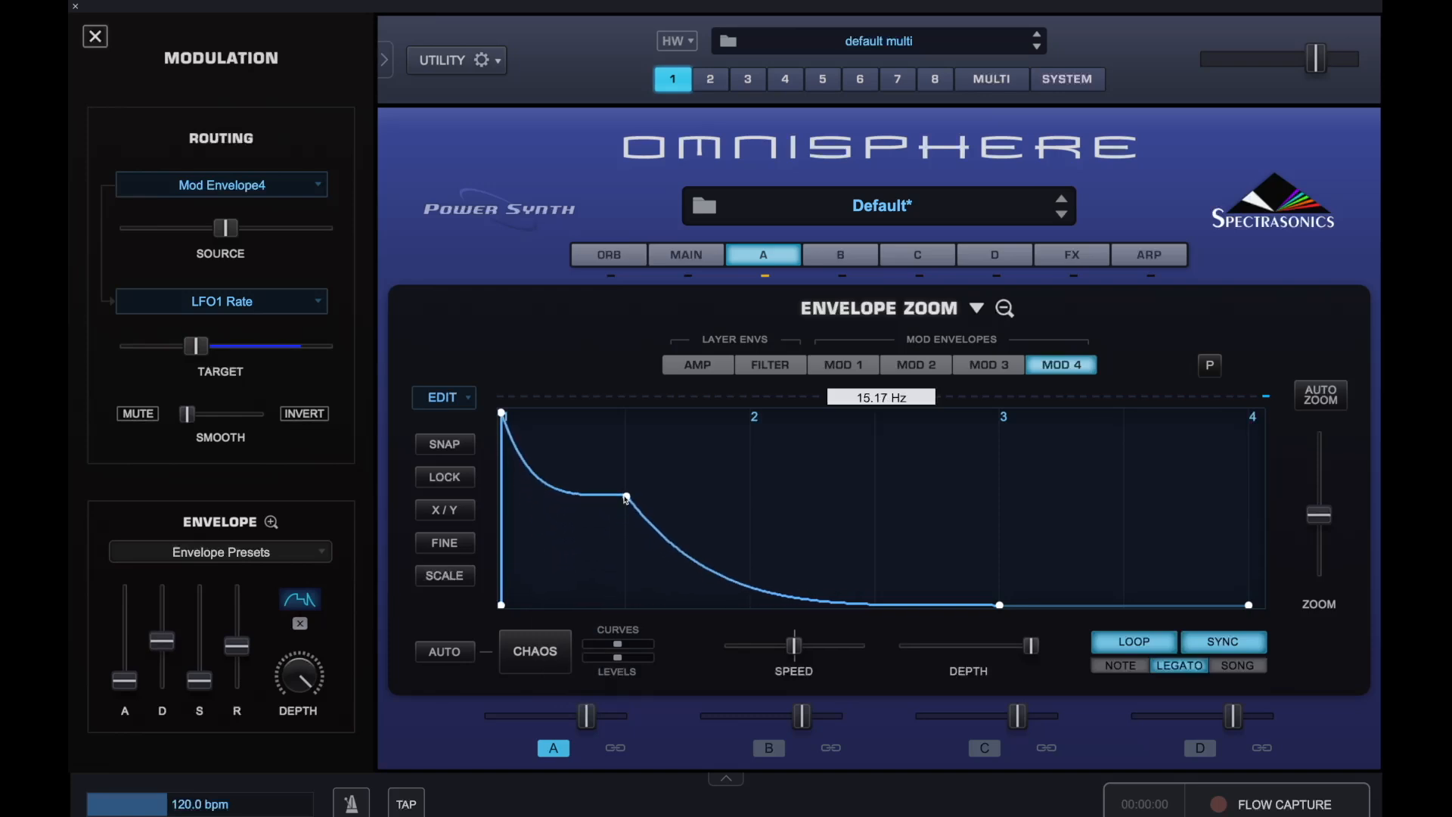
pyautogui.moveTo(546, 488); pyautogui.dragTo(589, 434)
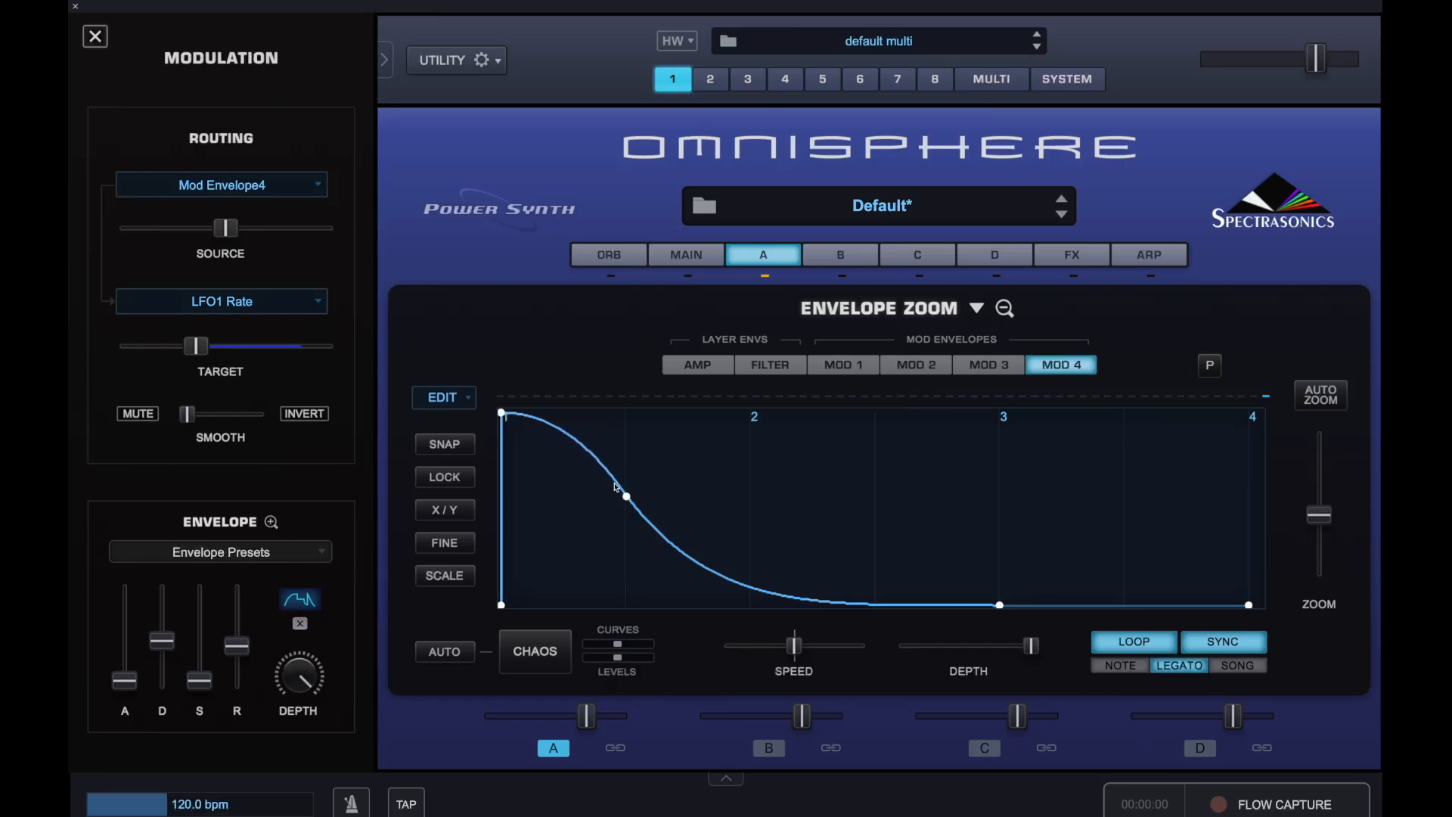
pyautogui.moveTo(628, 499); pyautogui.dragTo(628, 503)
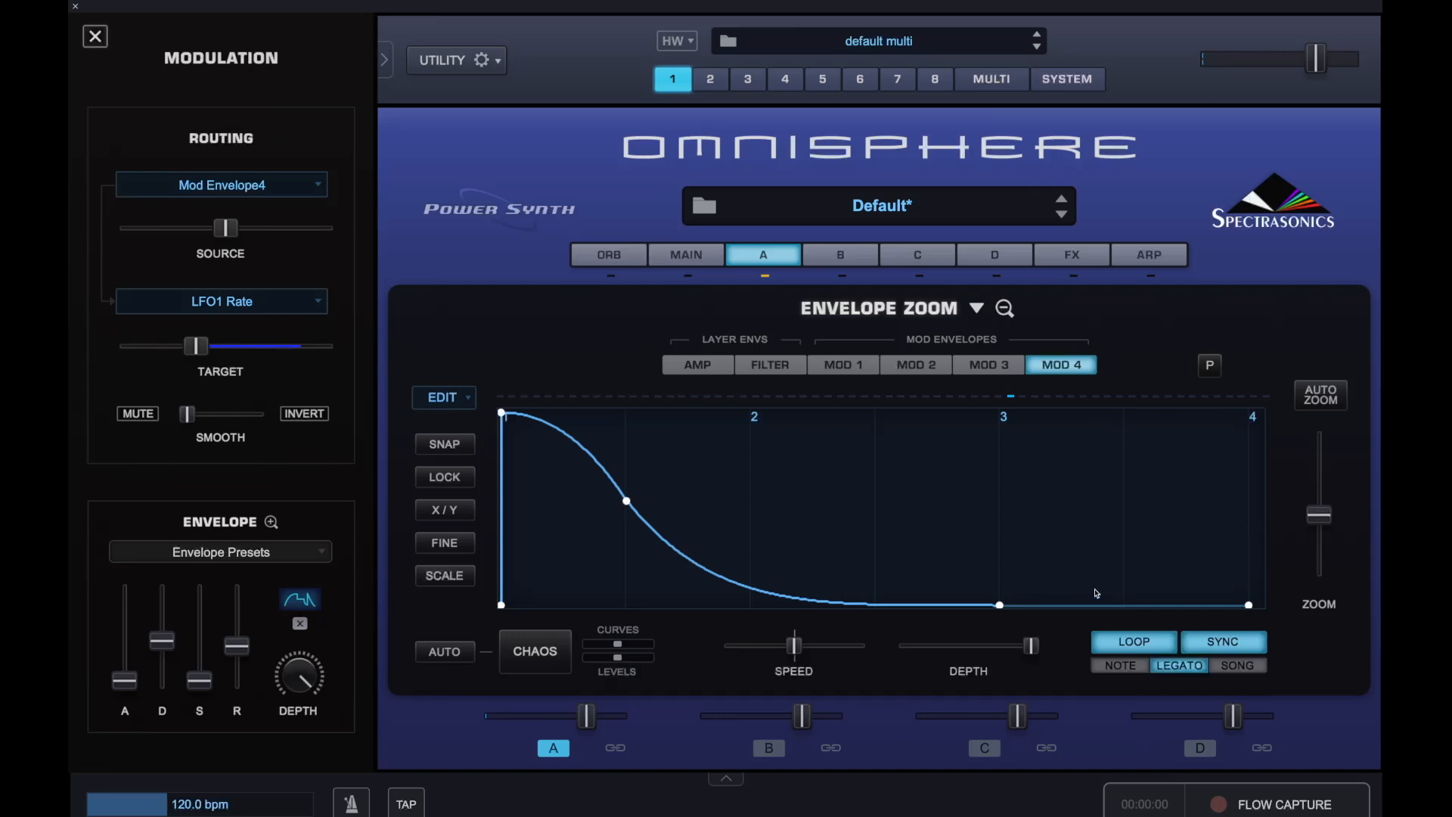
# Zoom out of Mod Envelope 4 and drag its later points to the right to lengthen the decay
pyautogui.moveTo(1323, 518); pyautogui.dragTo(1323, 509)
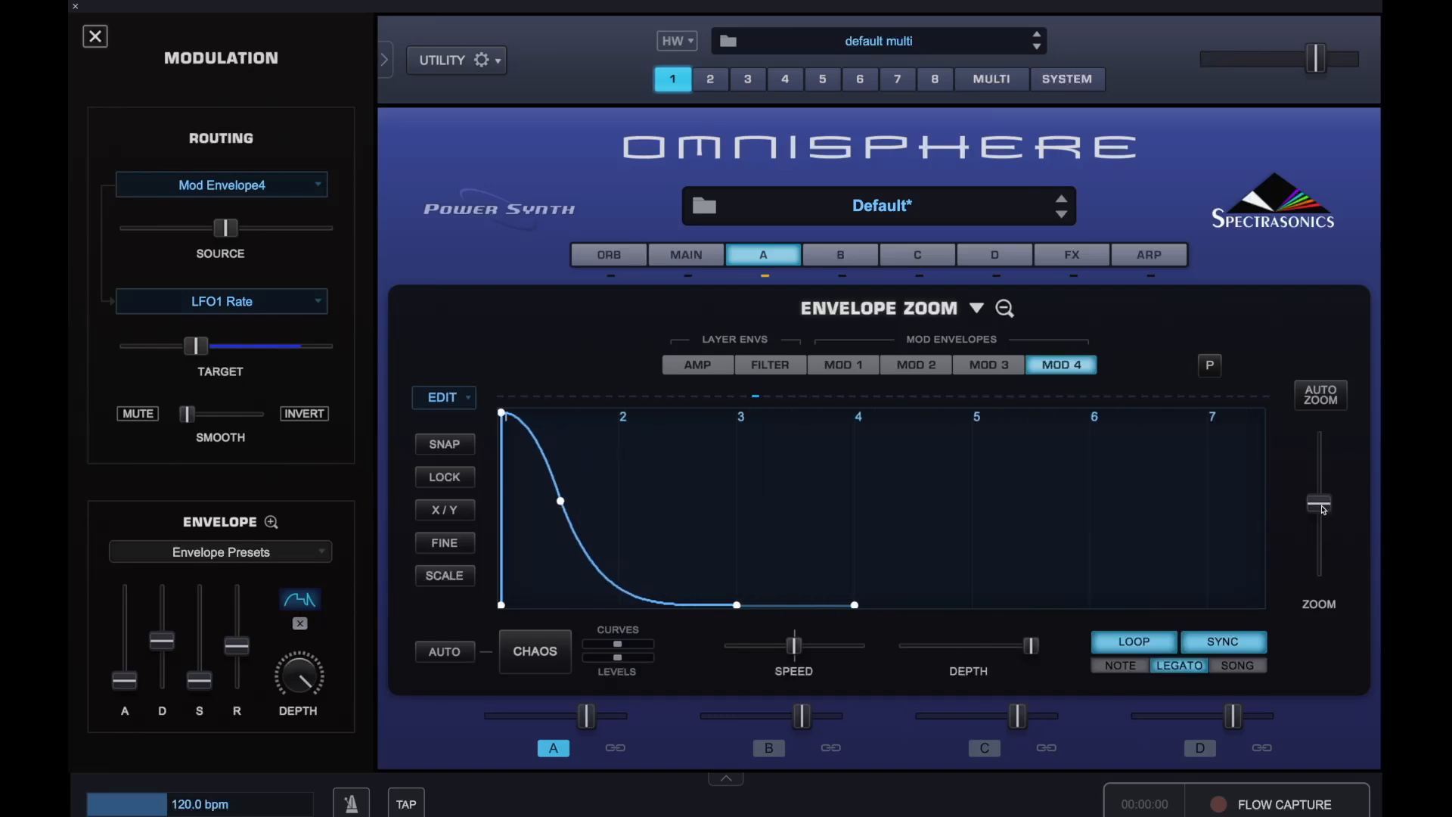
pyautogui.moveTo(856, 605); pyautogui.dragTo(1089, 608)
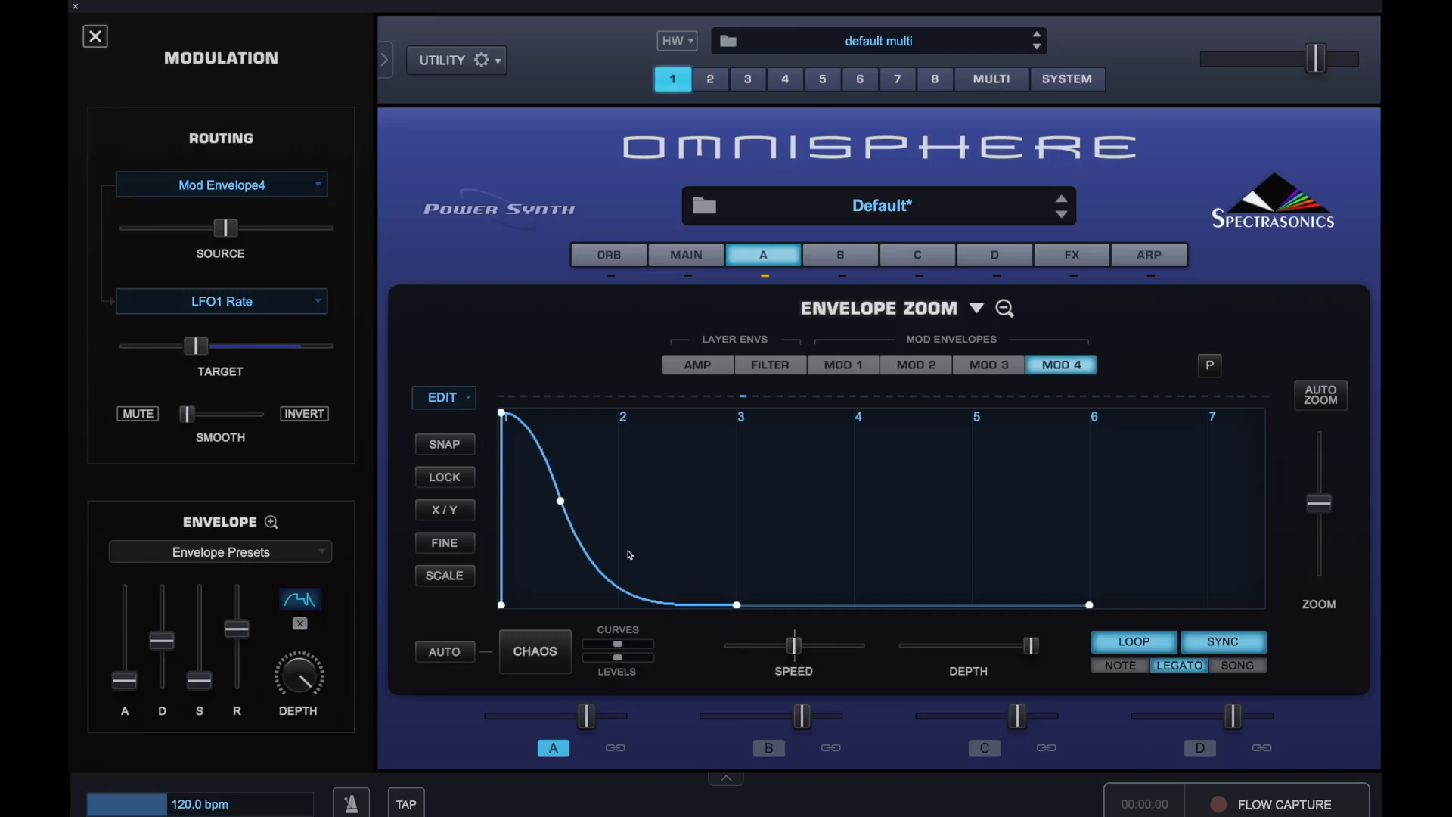
pyautogui.moveTo(737, 607); pyautogui.dragTo(842, 610)
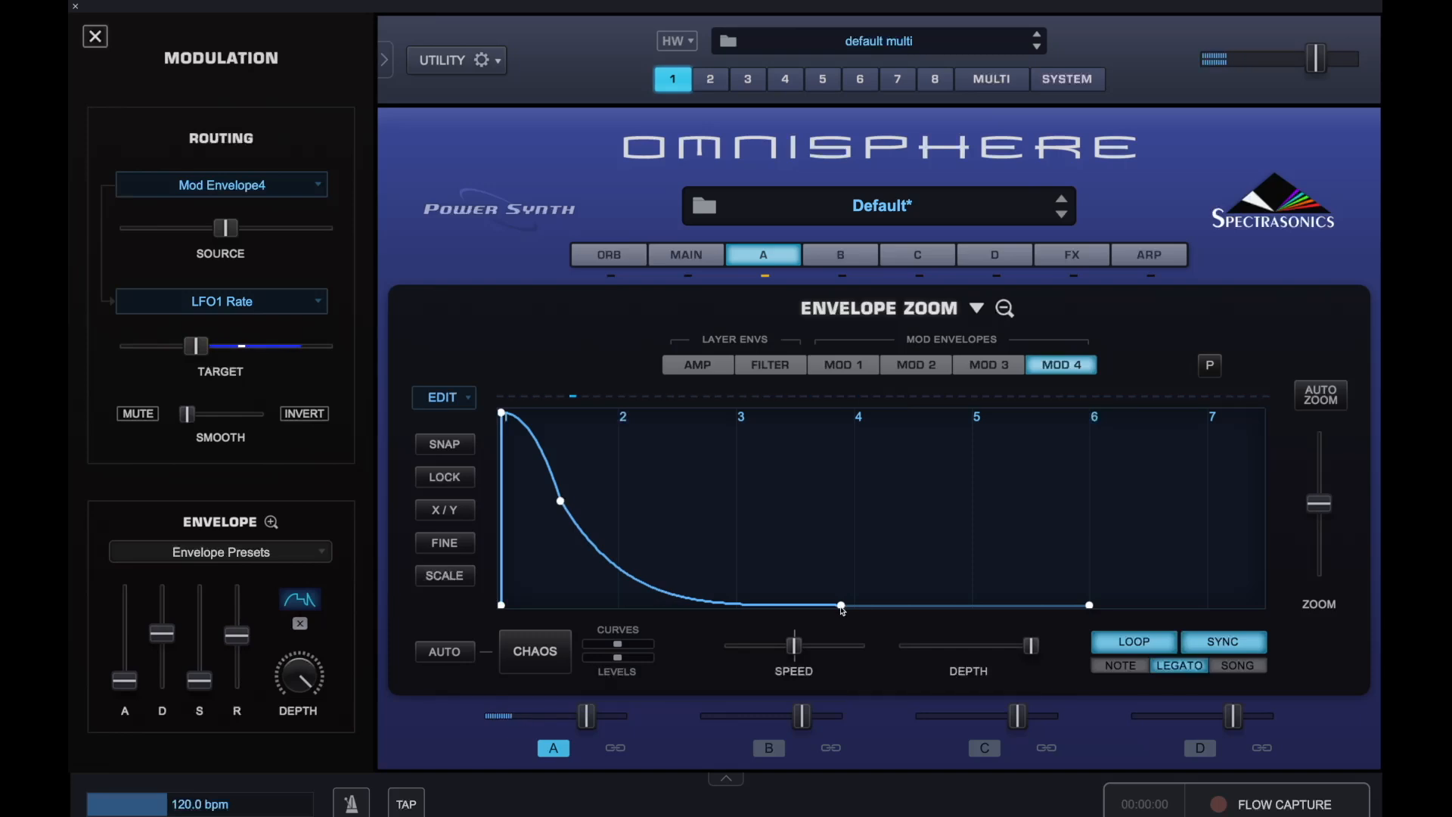
pyautogui.moveTo(843, 610); pyautogui.dragTo(950, 606)
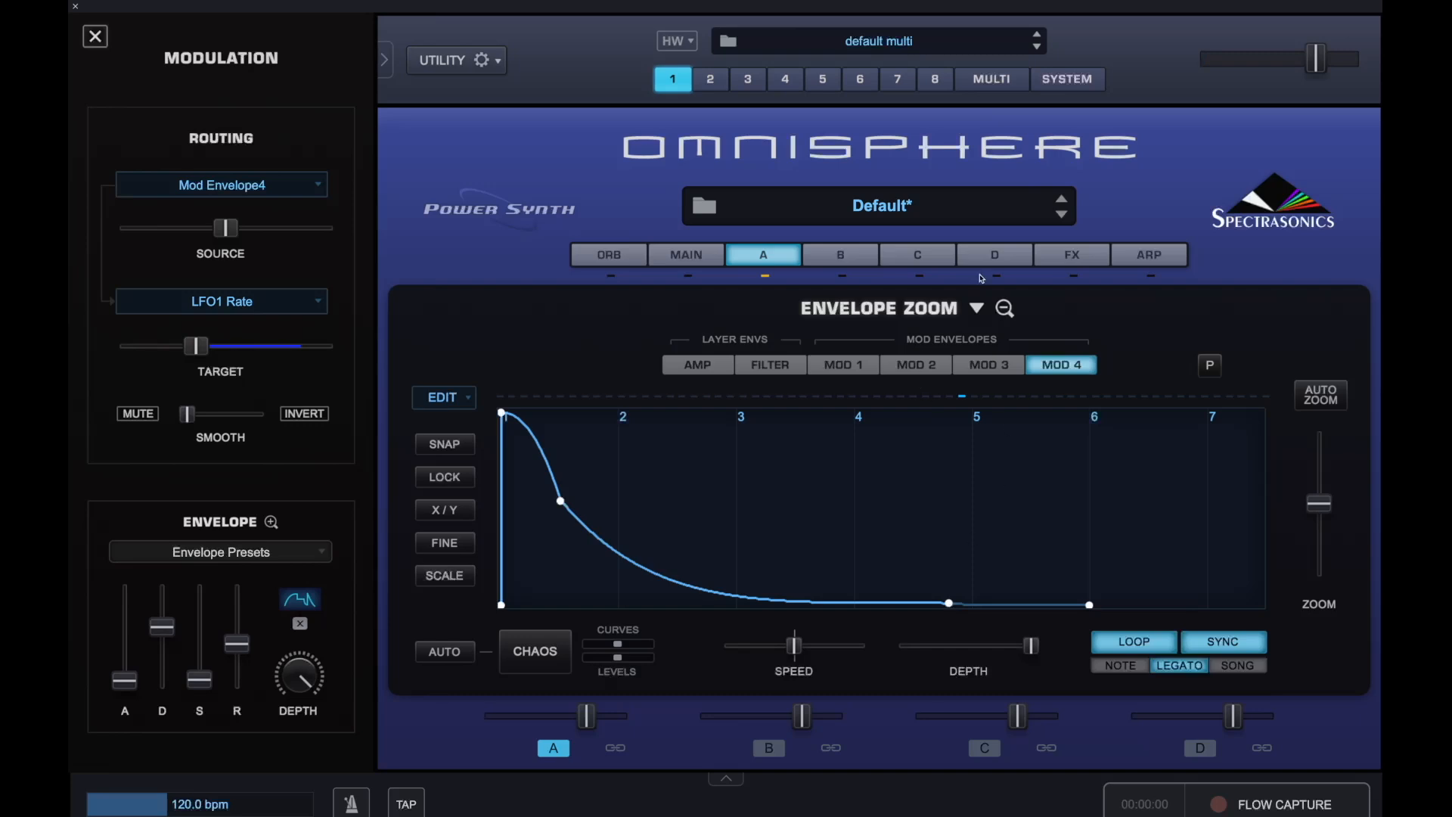
# Leave the envelope zoom, switch to layer D with its Noise oscillator and turn down its layer level
pyautogui.click(1006, 307)
pyautogui.click(1005, 264)
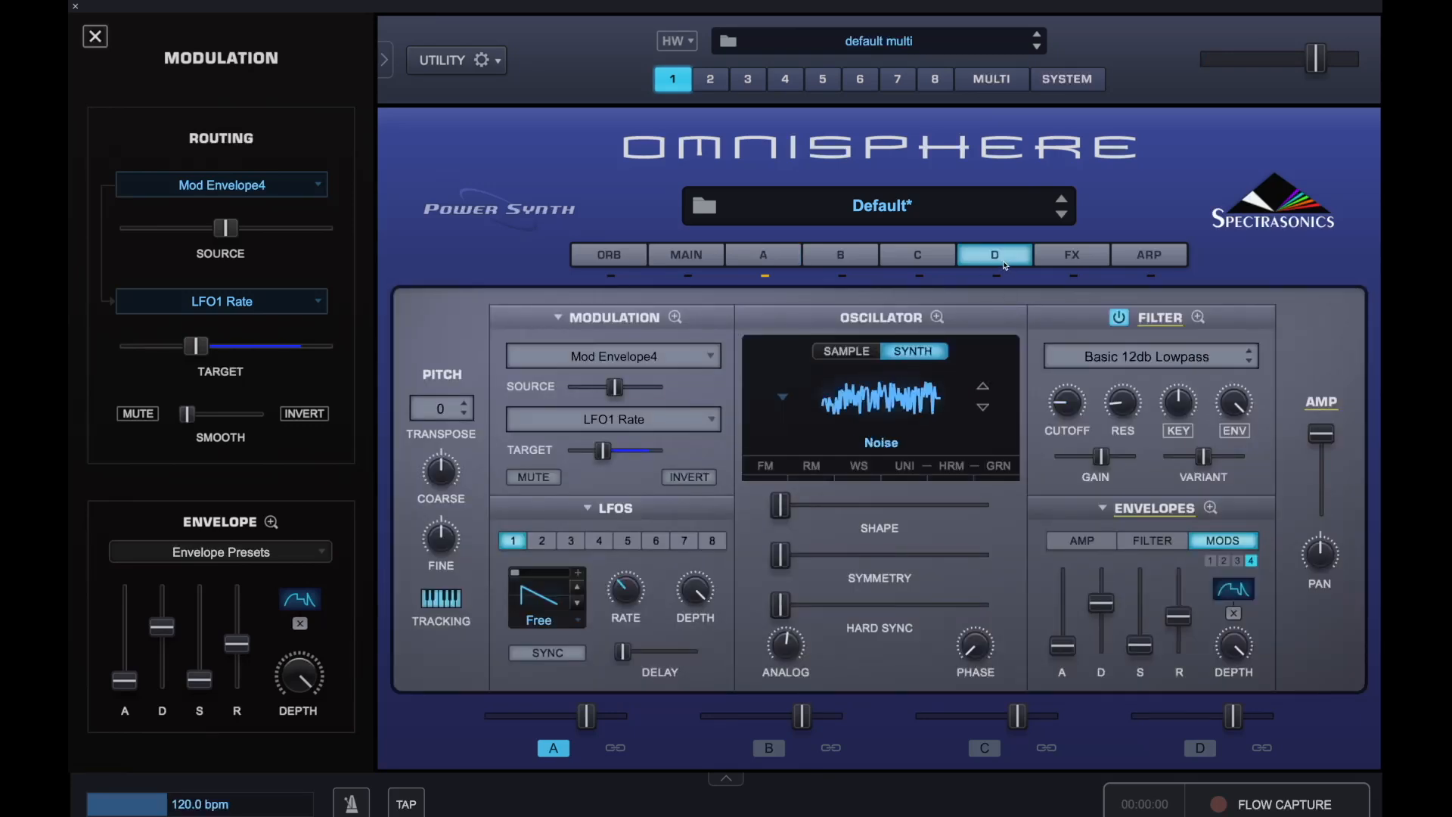
pyautogui.click(997, 277)
pyautogui.moveTo(1241, 719)
pyautogui.moveTo(1241, 718); pyautogui.dragTo(1196, 718)
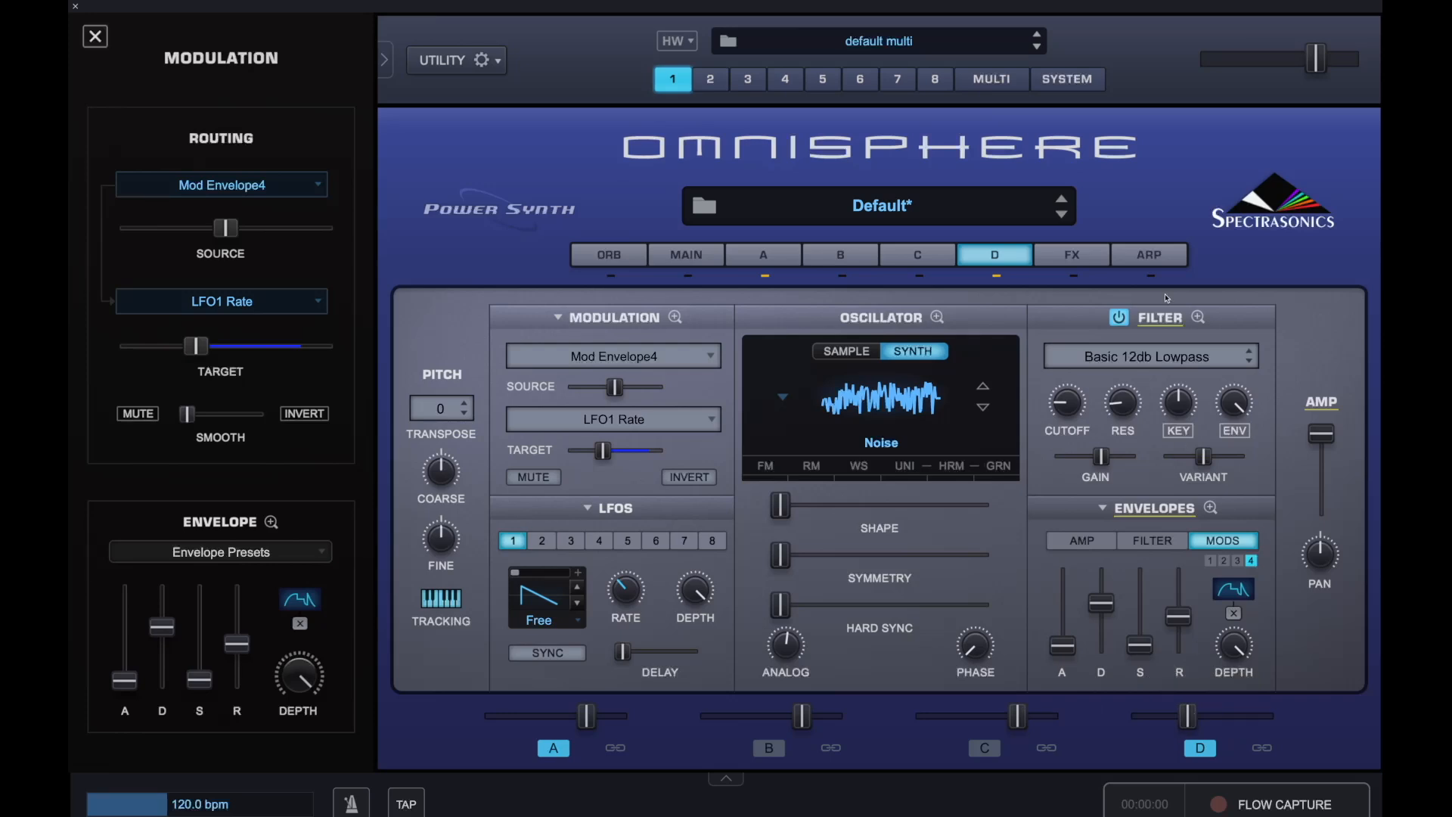
# Assign LFO1 as a modulation source for layer D's filter cutoff
pyautogui.rightClick(1069, 405)
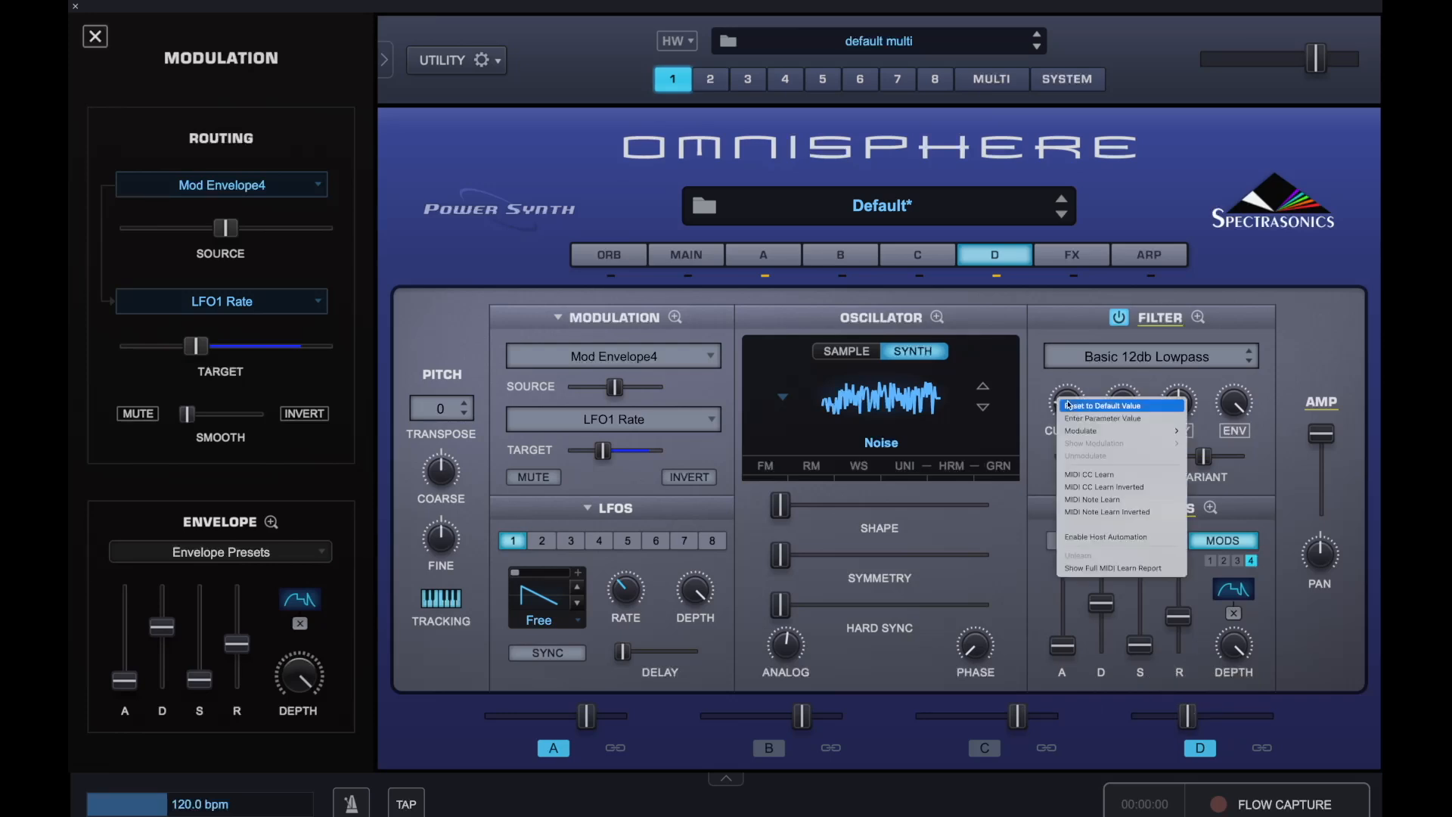
pyautogui.moveTo(1119, 431)
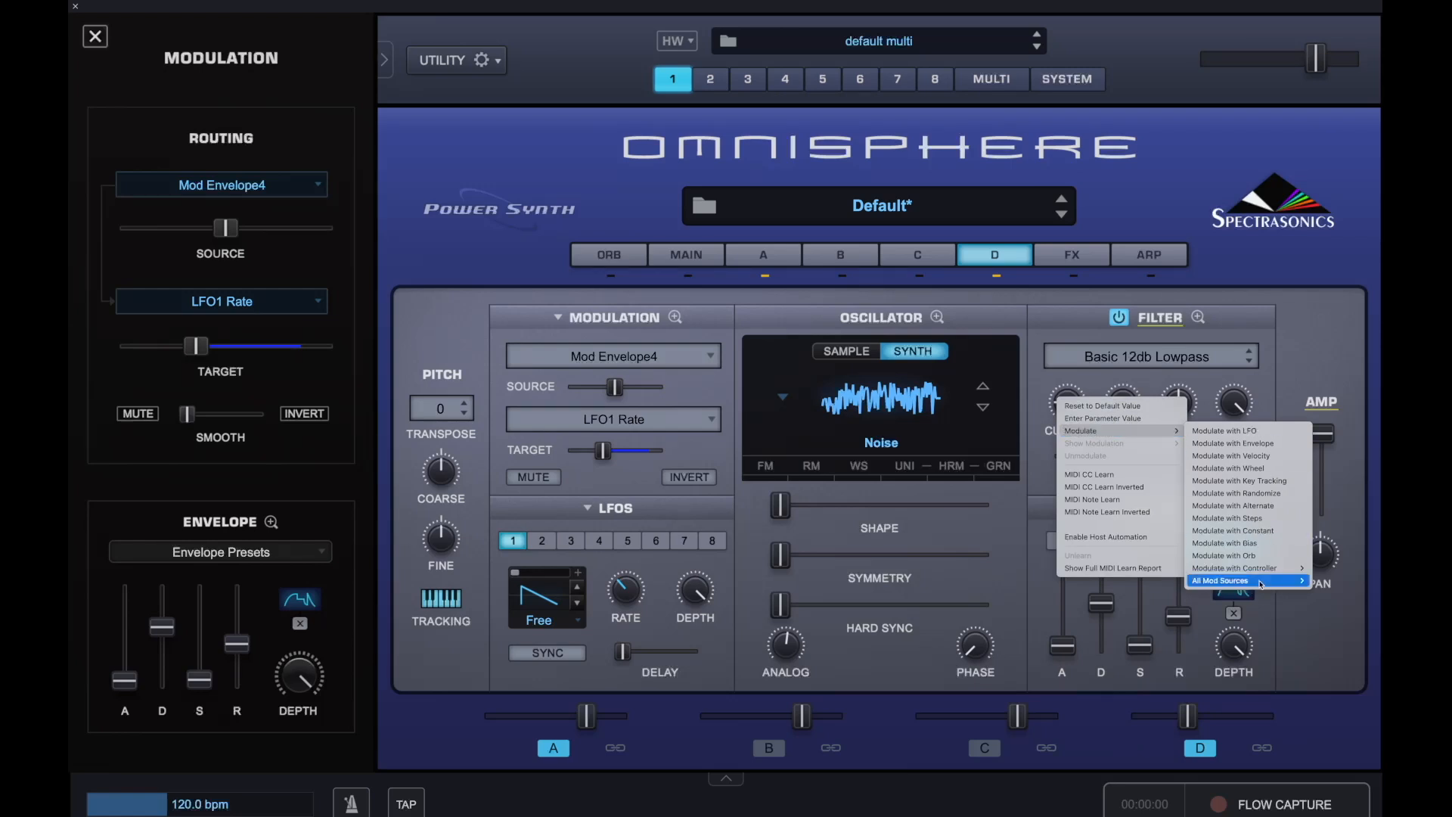
pyautogui.moveTo(1248, 582)
pyautogui.click(1356, 223)
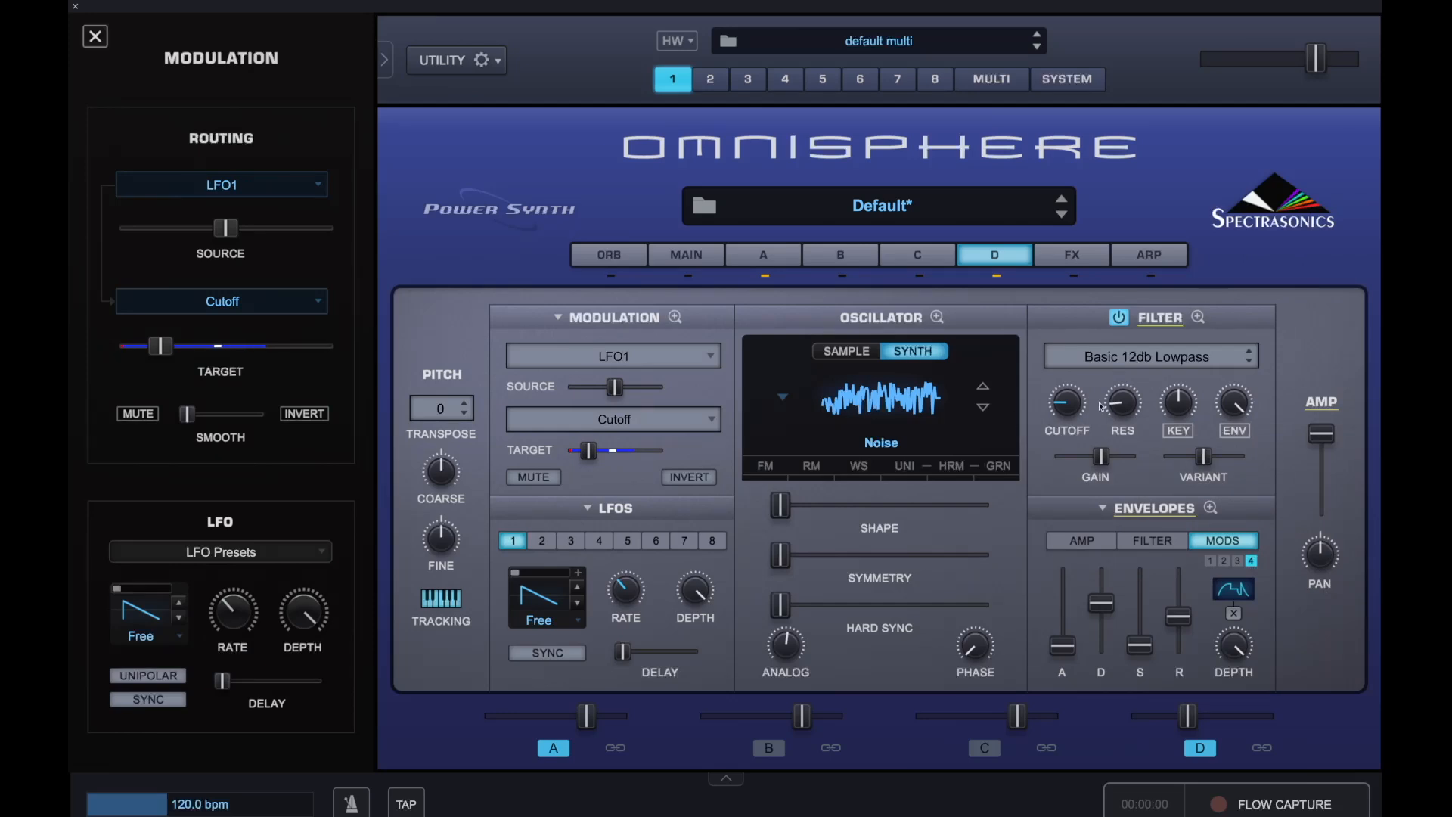
# Change layer D's filter type to LPF Warm 24db
pyautogui.click(1130, 357)
pyautogui.moveTo(1130, 354)
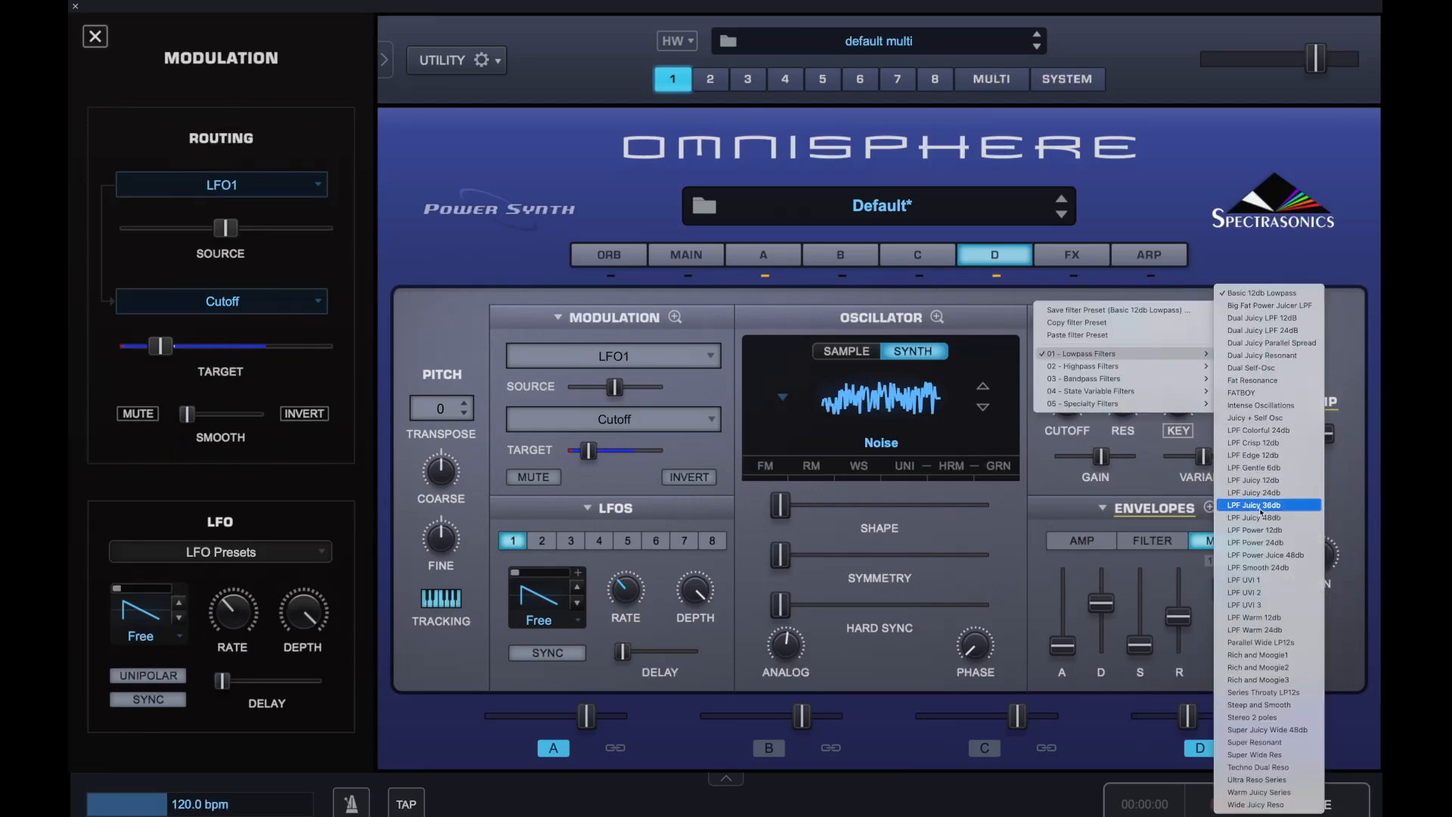
pyautogui.click(1273, 630)
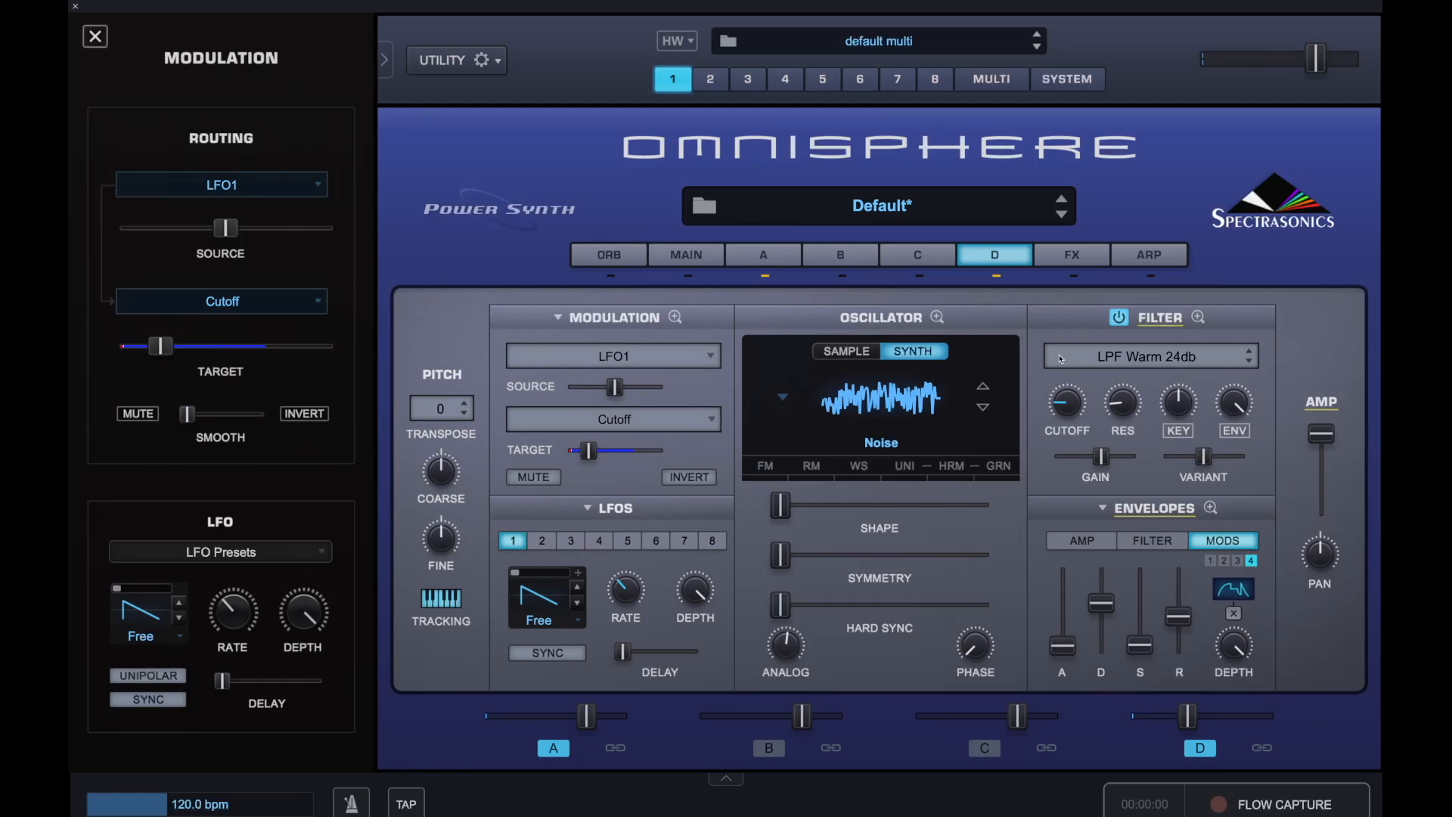
# Open layer D's Mod Envelope 4 zoom view, extend its end point and move the middle point up and later
pyautogui.click(1211, 507)
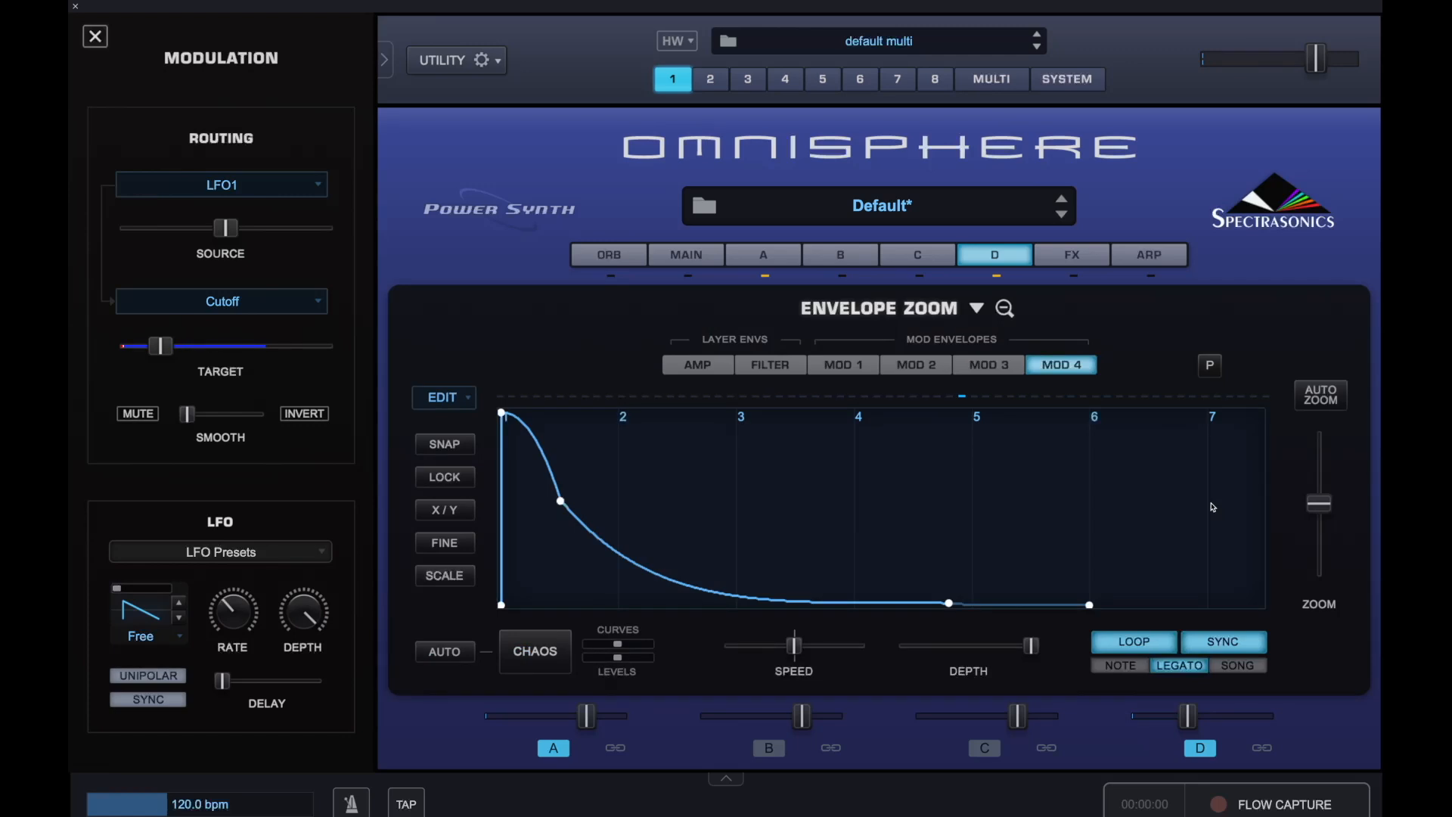
pyautogui.moveTo(951, 606); pyautogui.dragTo(1091, 609)
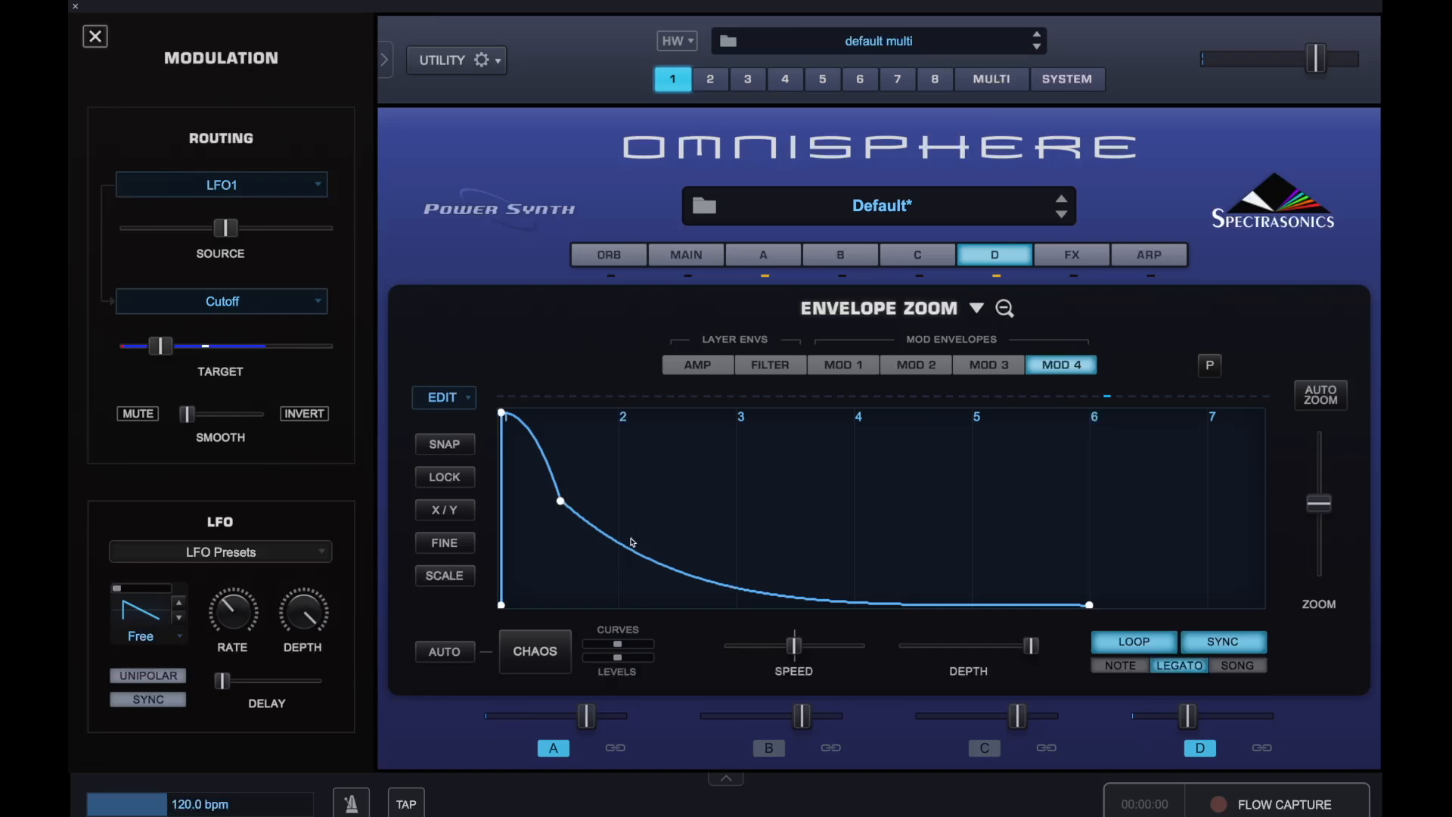
pyautogui.moveTo(566, 505); pyautogui.dragTo(589, 485)
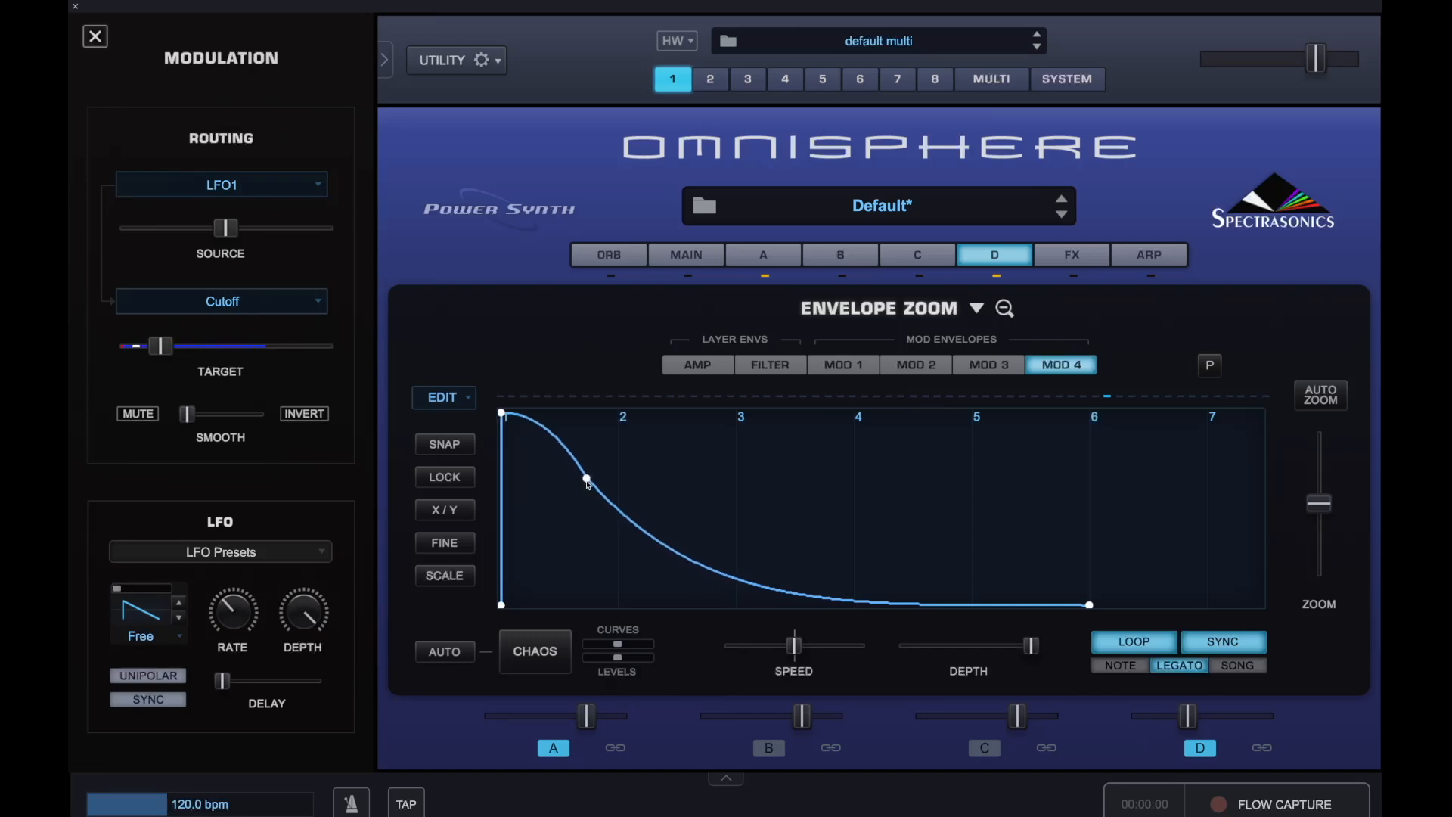
# Open the effects page and load Flame Distortion into the first effect slot
pyautogui.click(1066, 254)
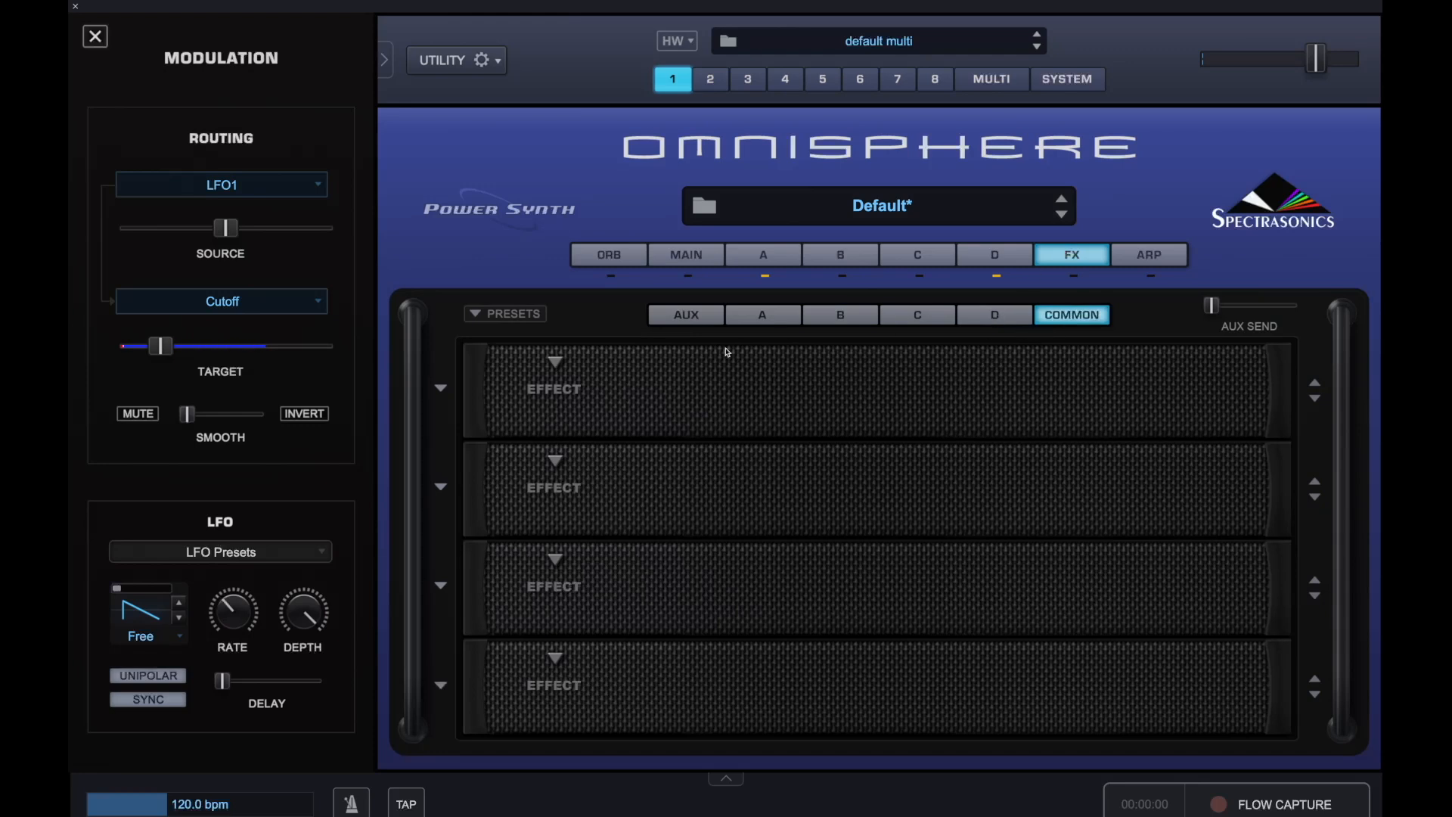
pyautogui.click(536, 369)
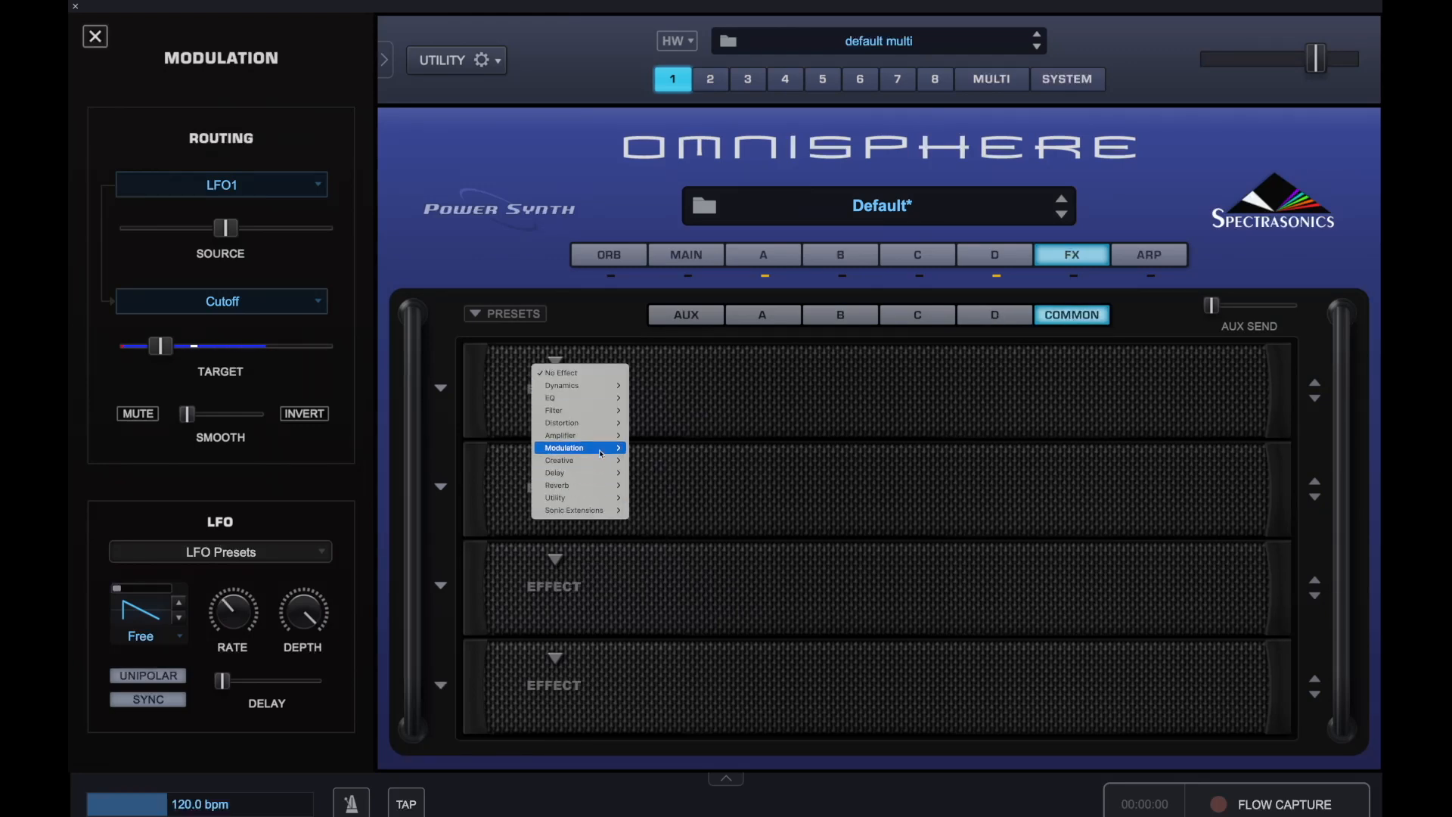
pyautogui.moveTo(602, 429)
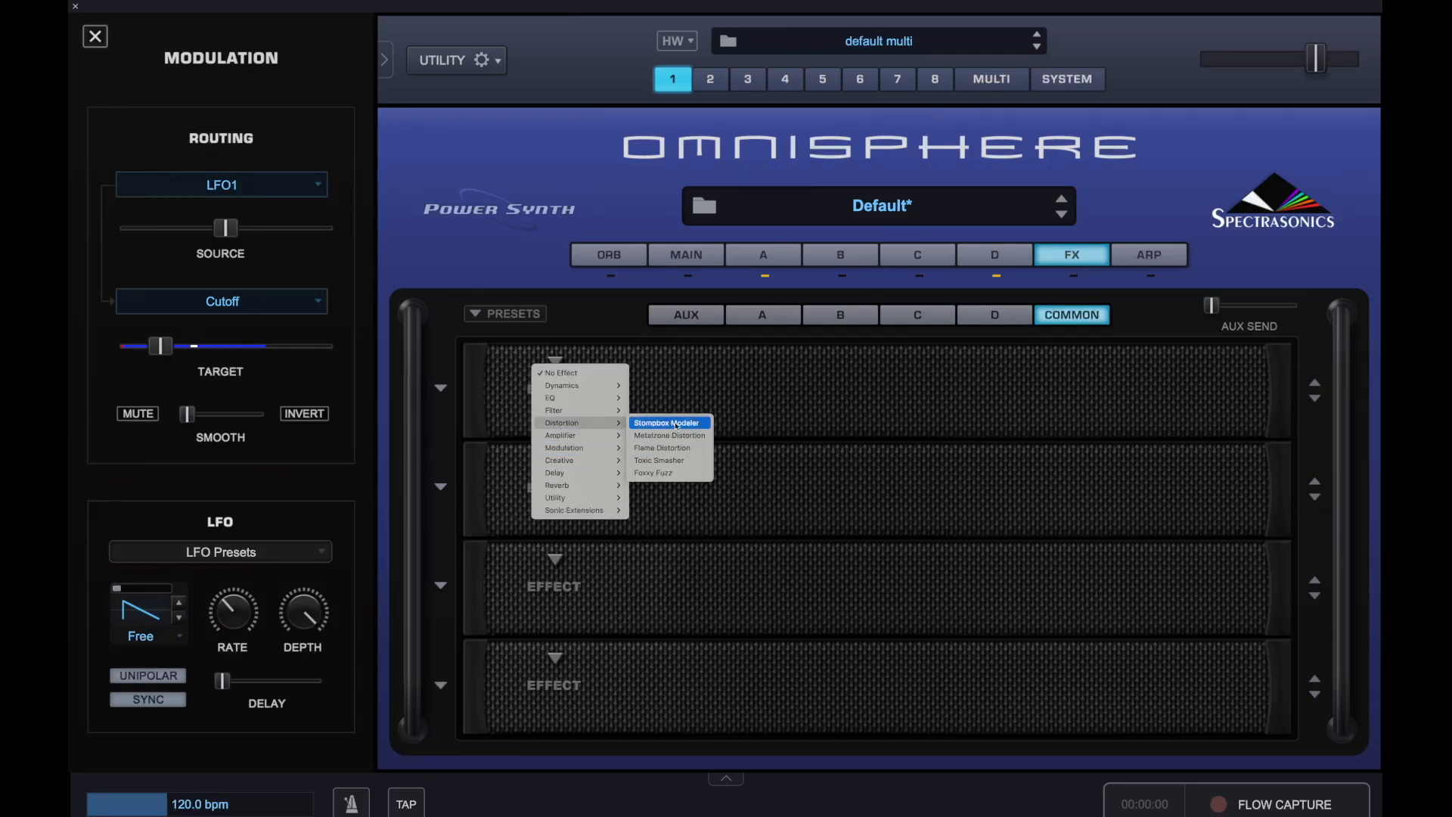
pyautogui.click(661, 448)
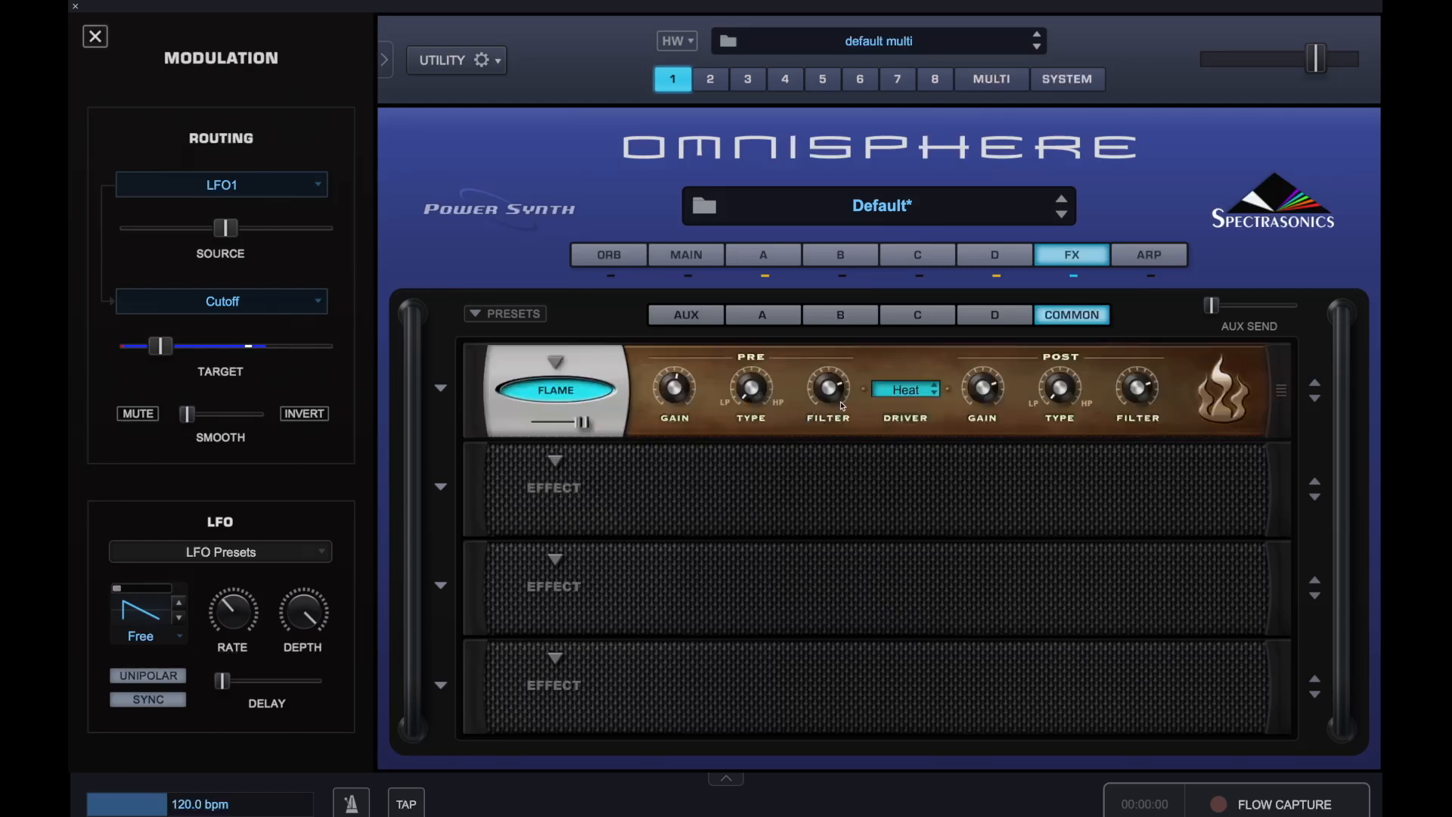
# Set Flame Distortion's driver to Tube and lower its mix
pyautogui.click(923, 401)
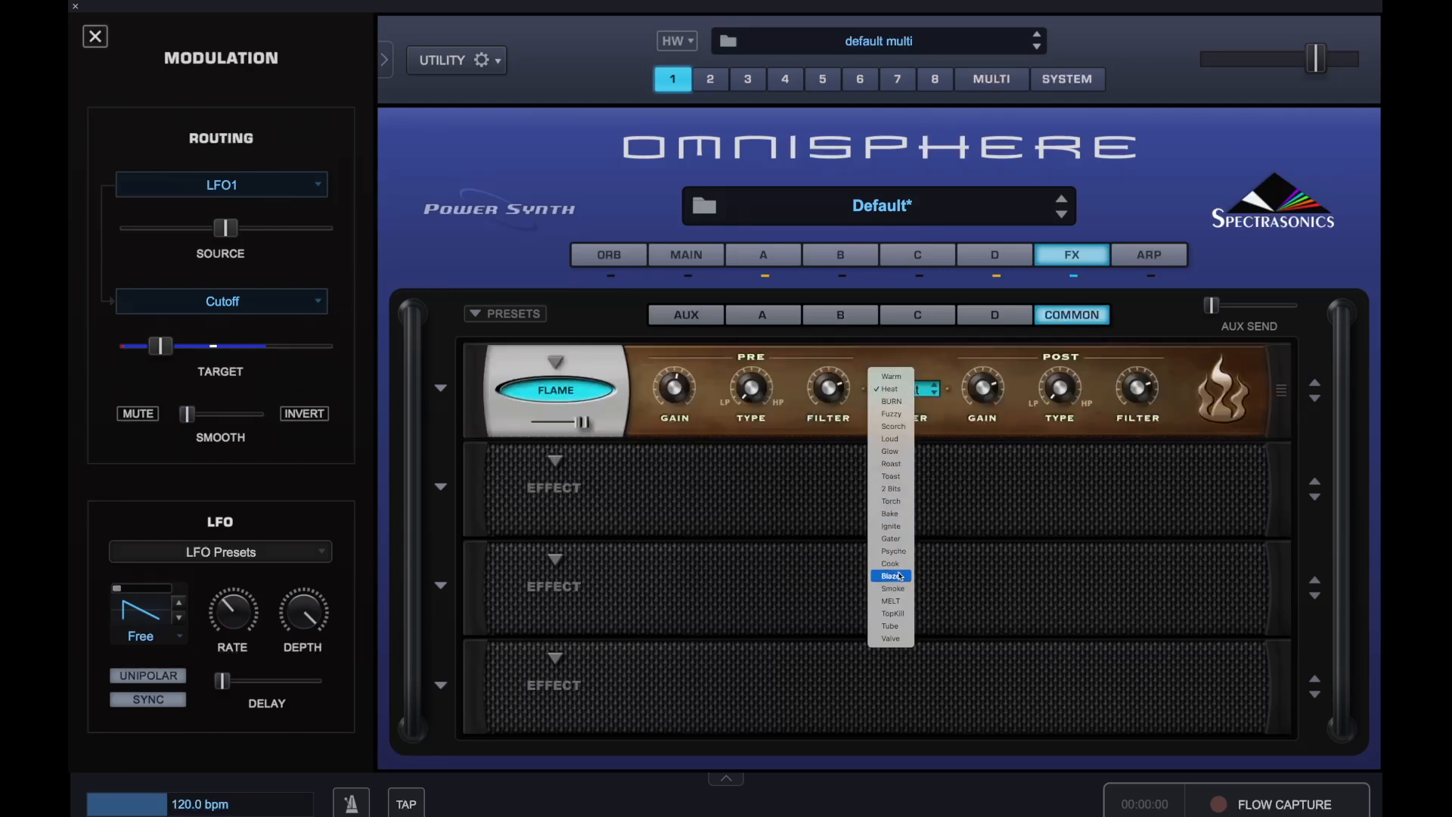
pyautogui.click(897, 627)
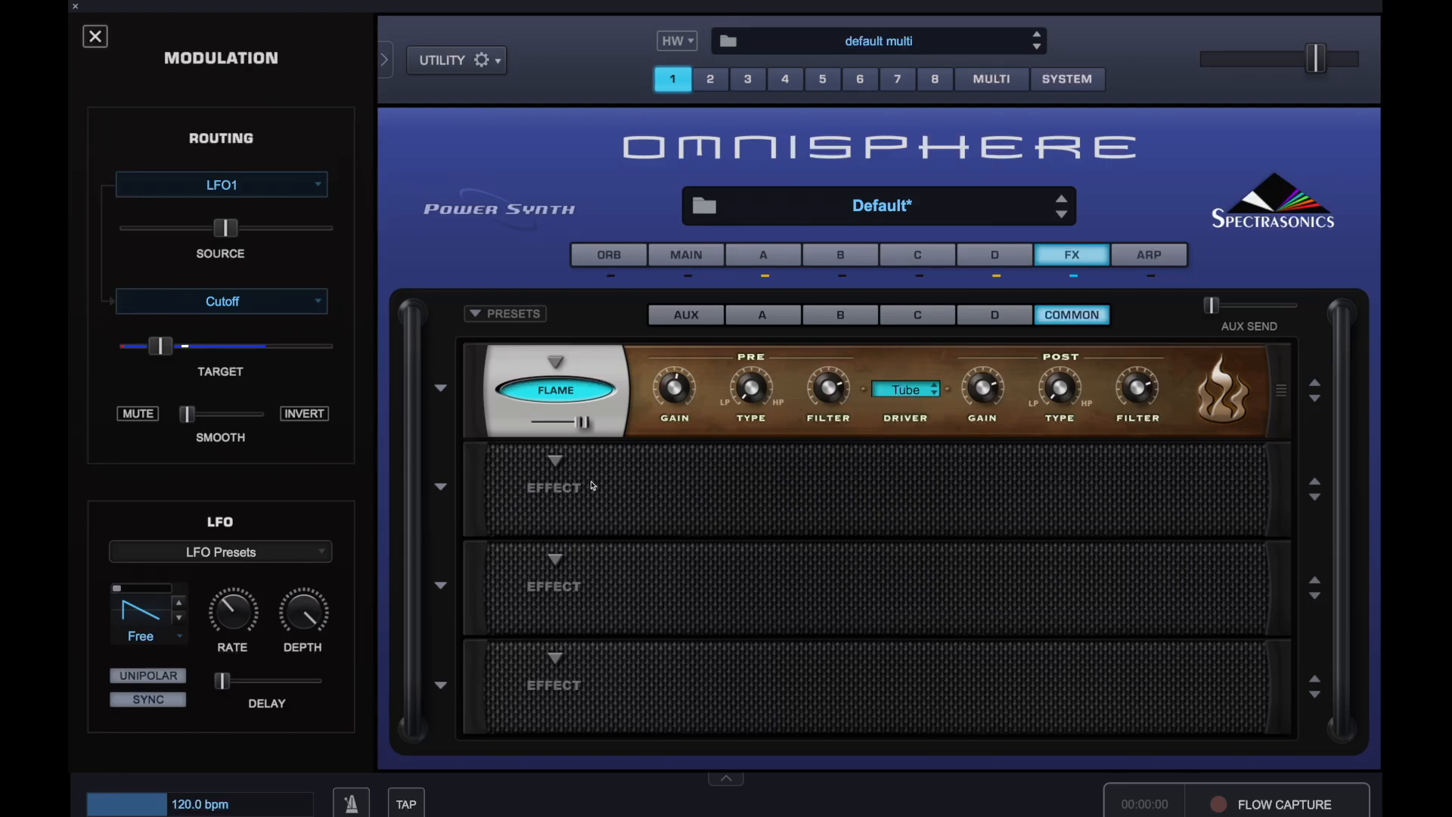
pyautogui.moveTo(583, 422); pyautogui.dragTo(540, 424)
# Load BPM Delay X2 into the second effect slot and set its mix to about 15%
pyautogui.click(557, 460)
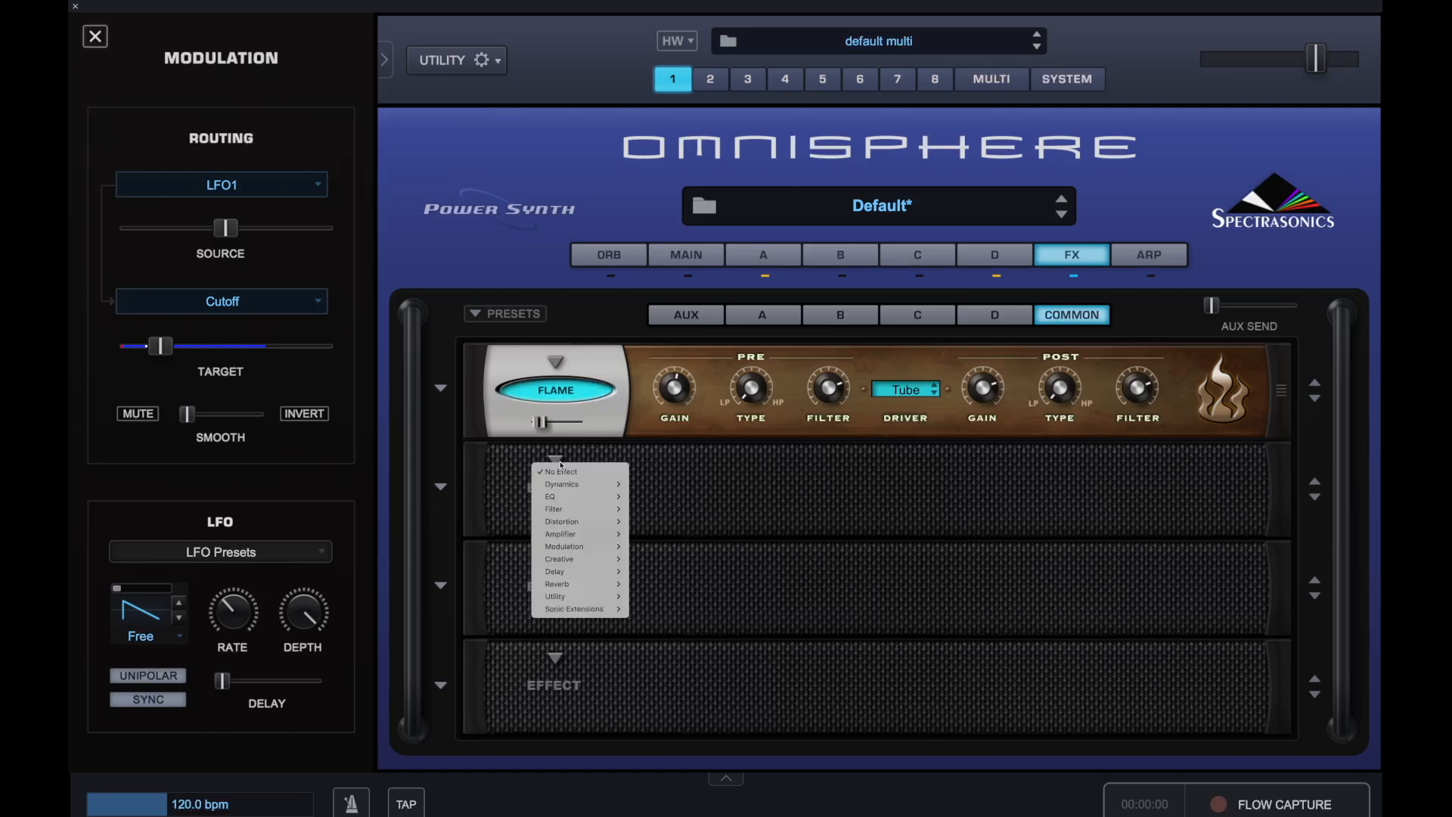
pyautogui.moveTo(579, 572)
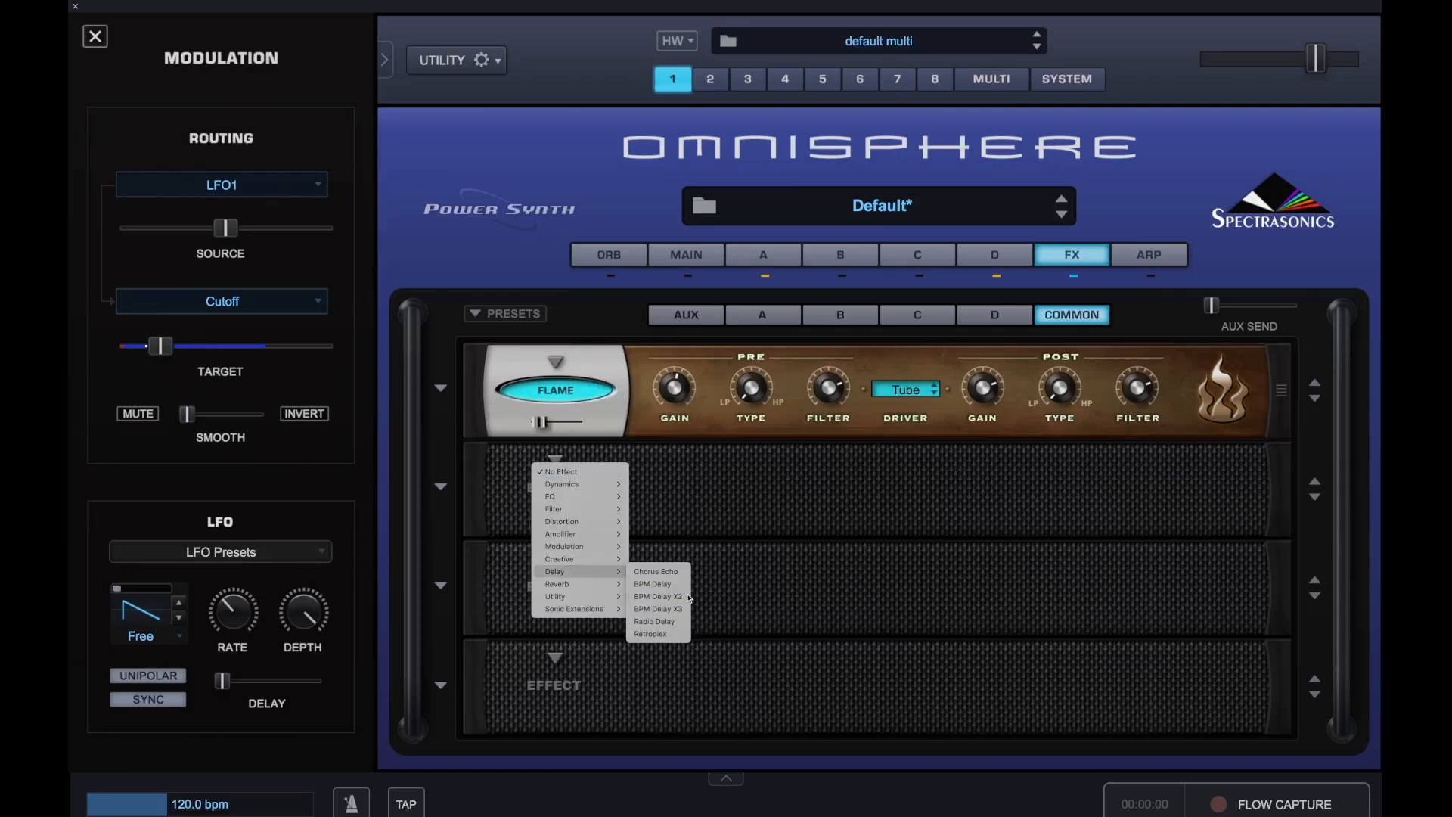
pyautogui.click(656, 596)
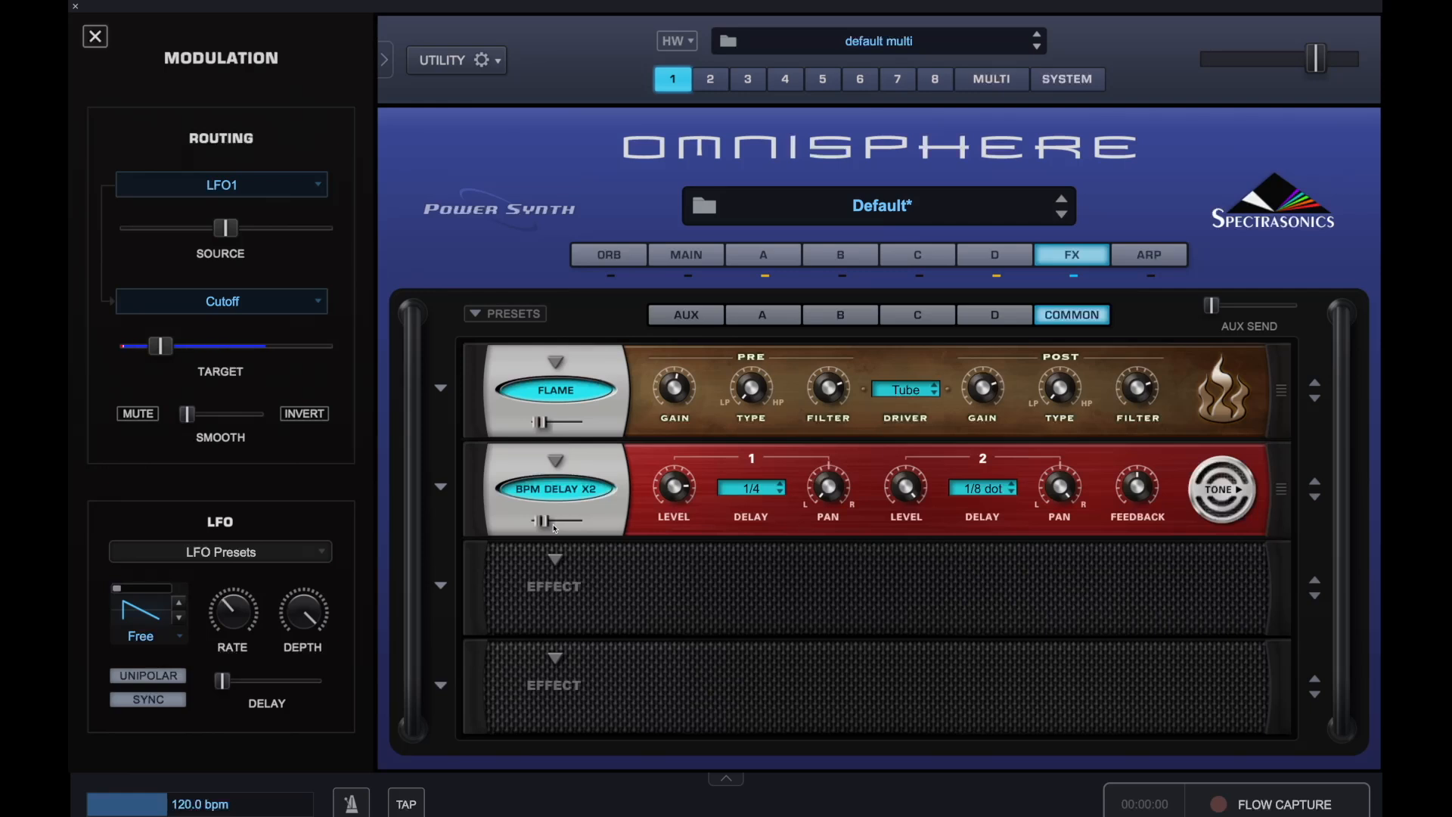
pyautogui.moveTo(548, 527); pyautogui.dragTo(544, 527)
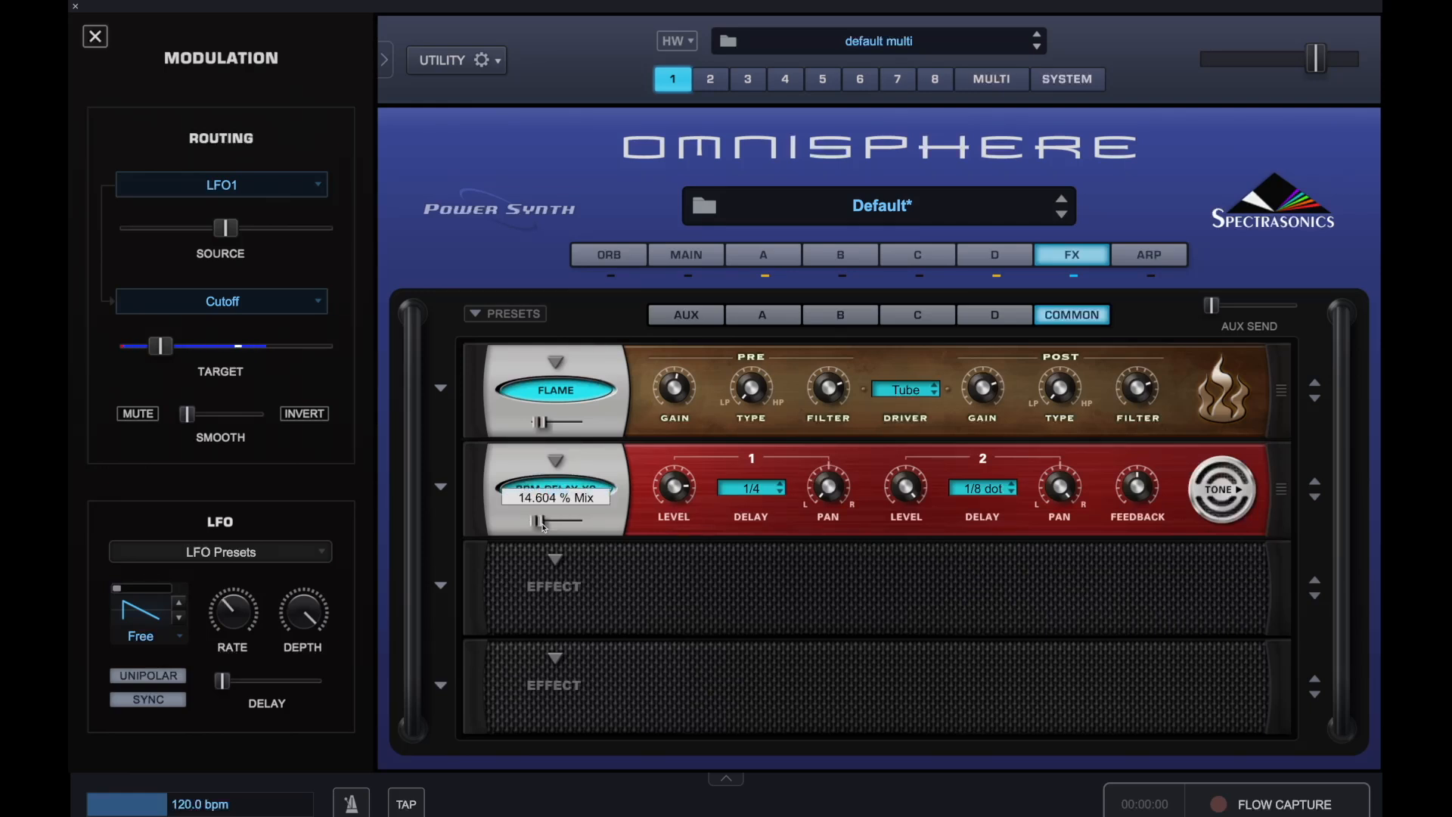
# Load Pro-Verb into the third effect slot and adjust its mix slightly
pyautogui.click(555, 573)
pyautogui.moveTo(597, 682)
pyautogui.click(648, 684)
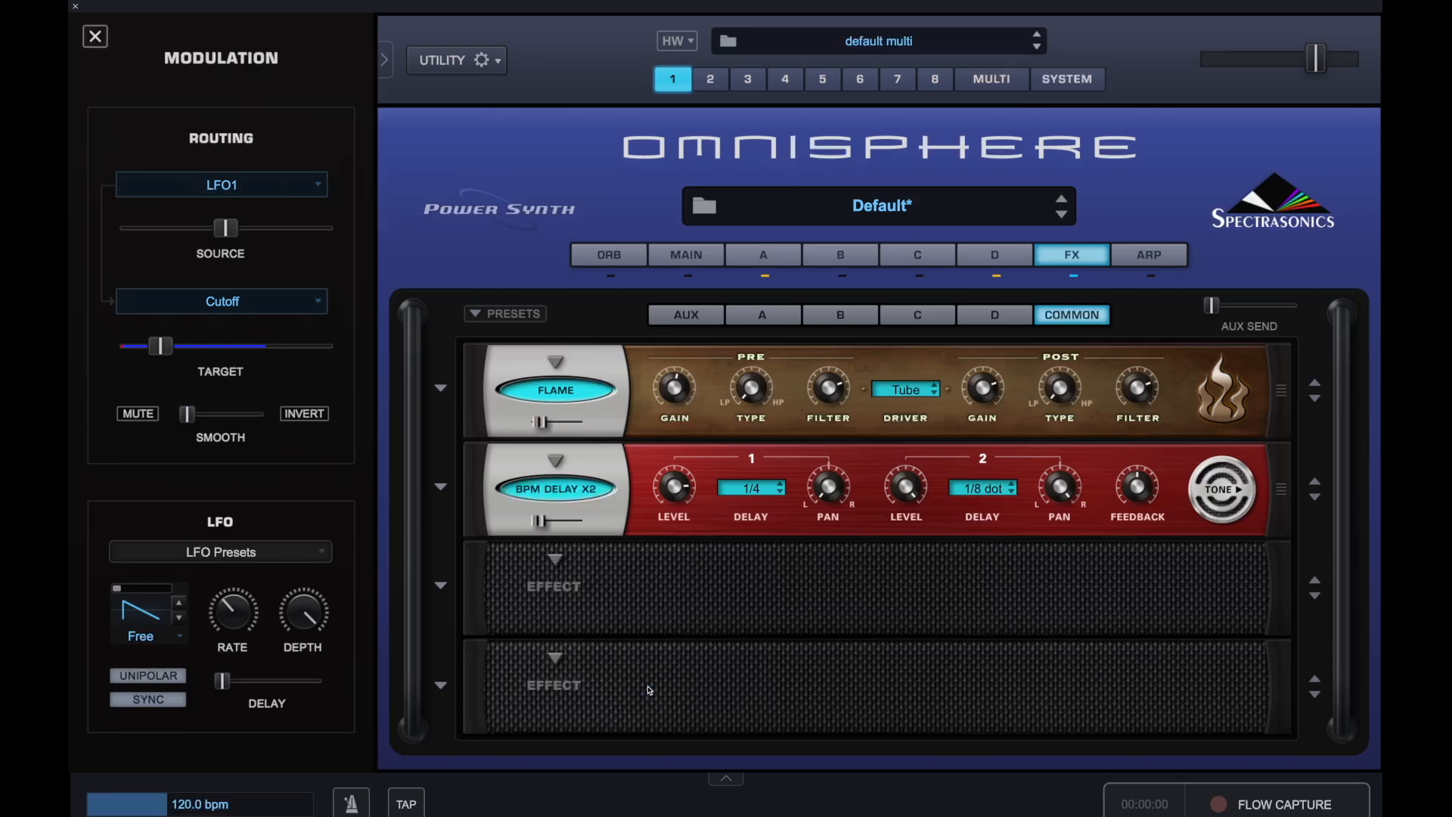
pyautogui.moveTo(533, 620); pyautogui.dragTo(536, 620)
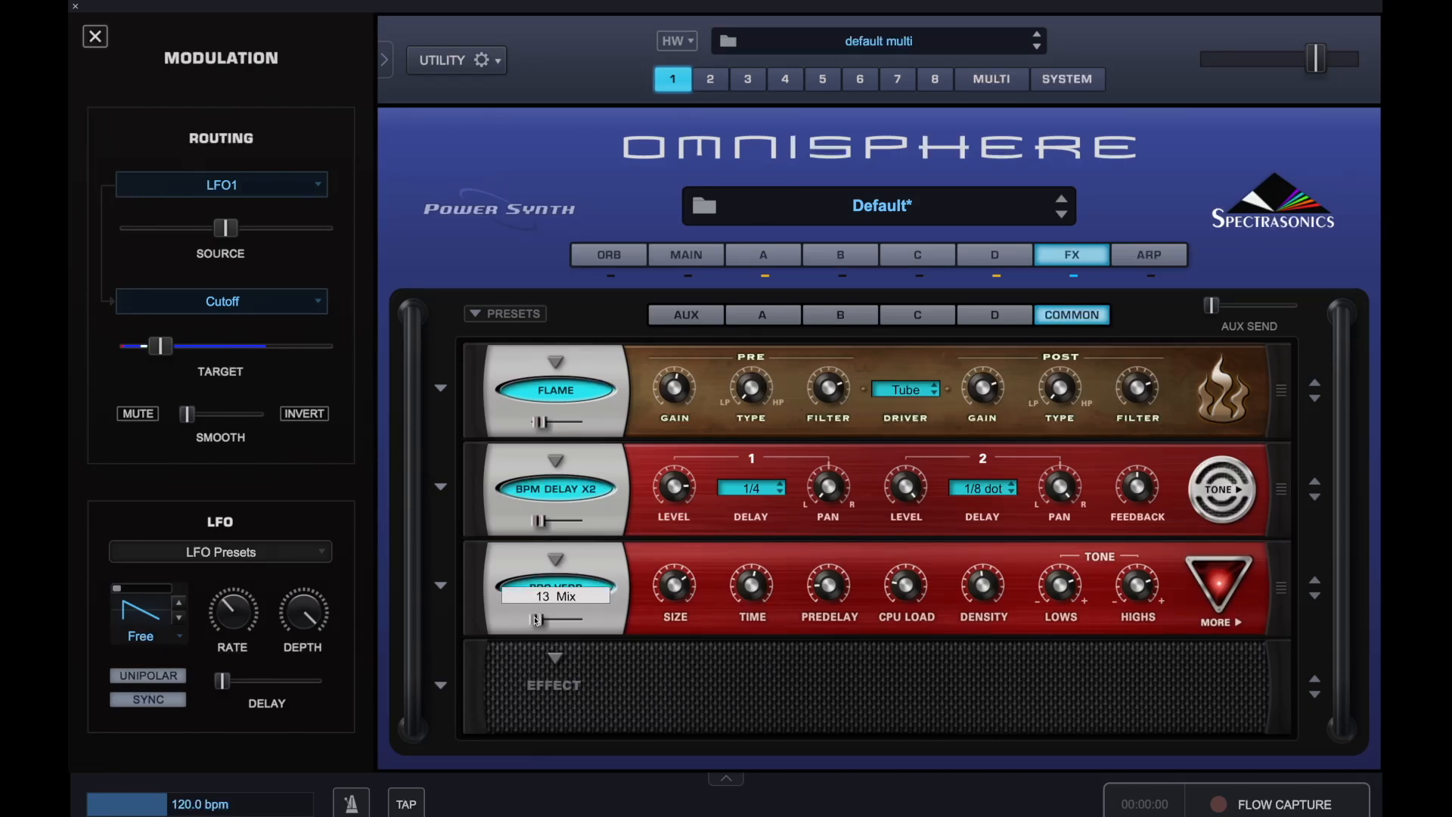
# Return to layer A's Mod Envelope 4 zoom view and drag its final point to the end of the timeline
pyautogui.click(760, 257)
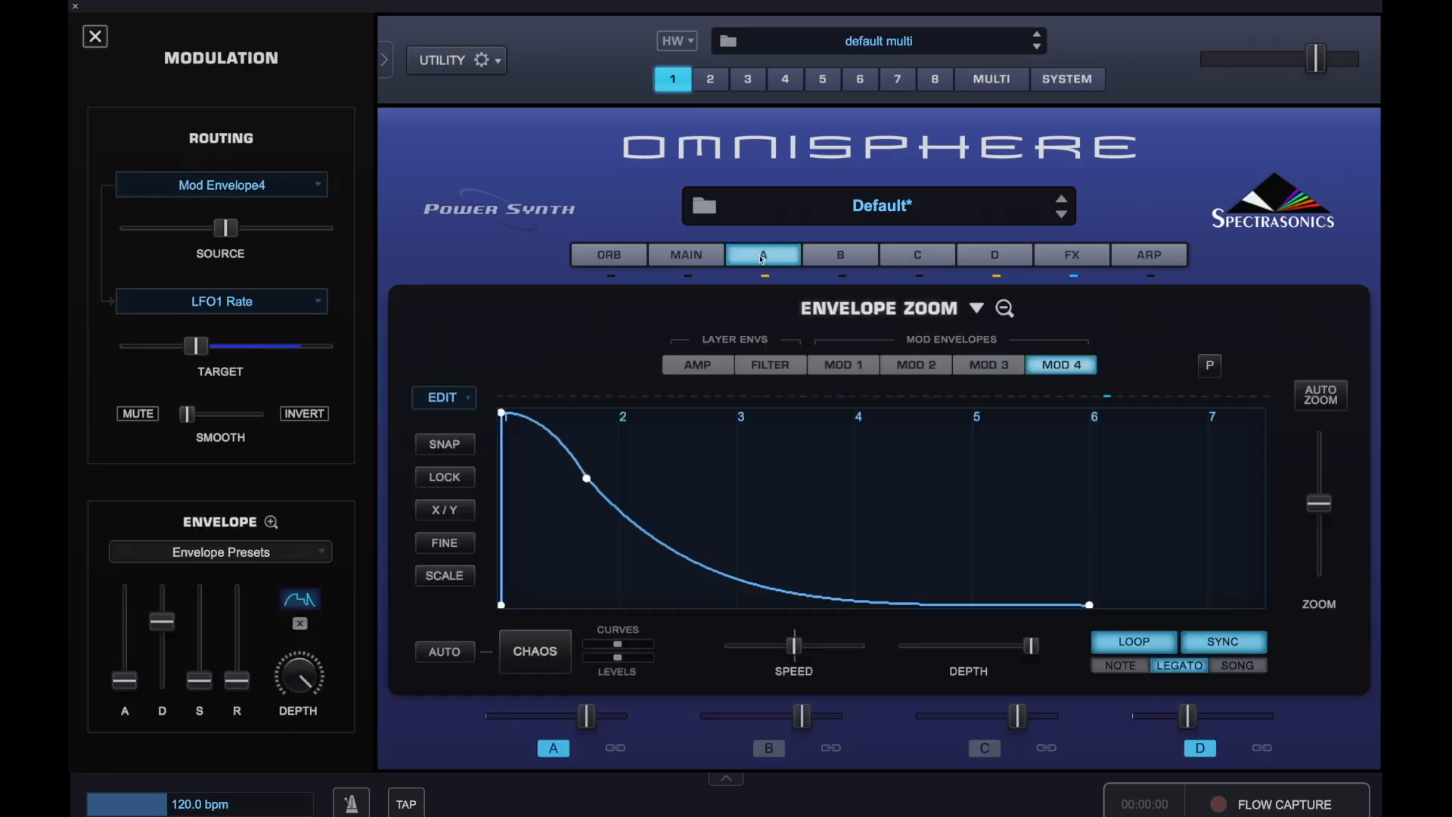
pyautogui.click(1010, 308)
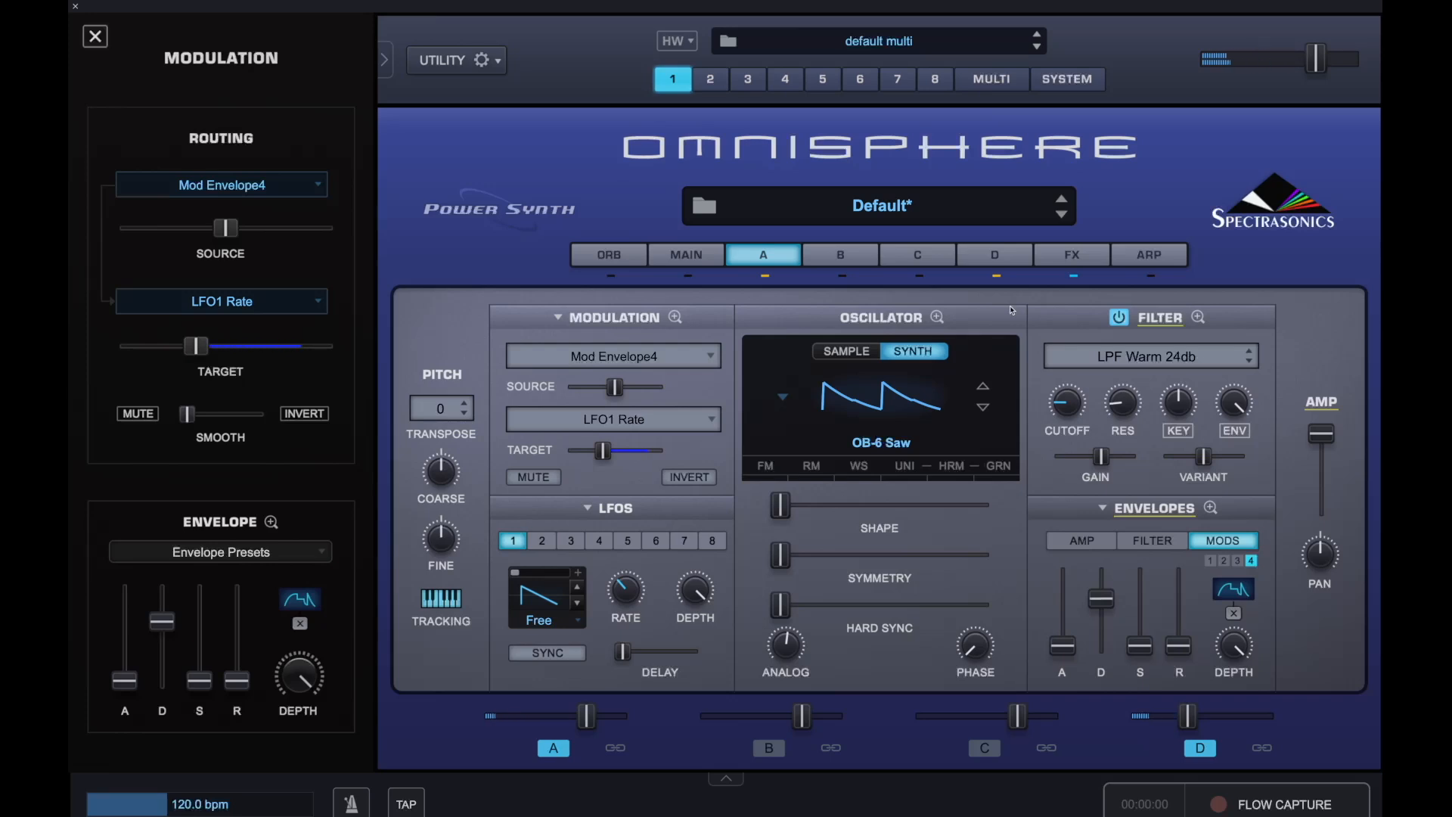
pyautogui.click(1211, 507)
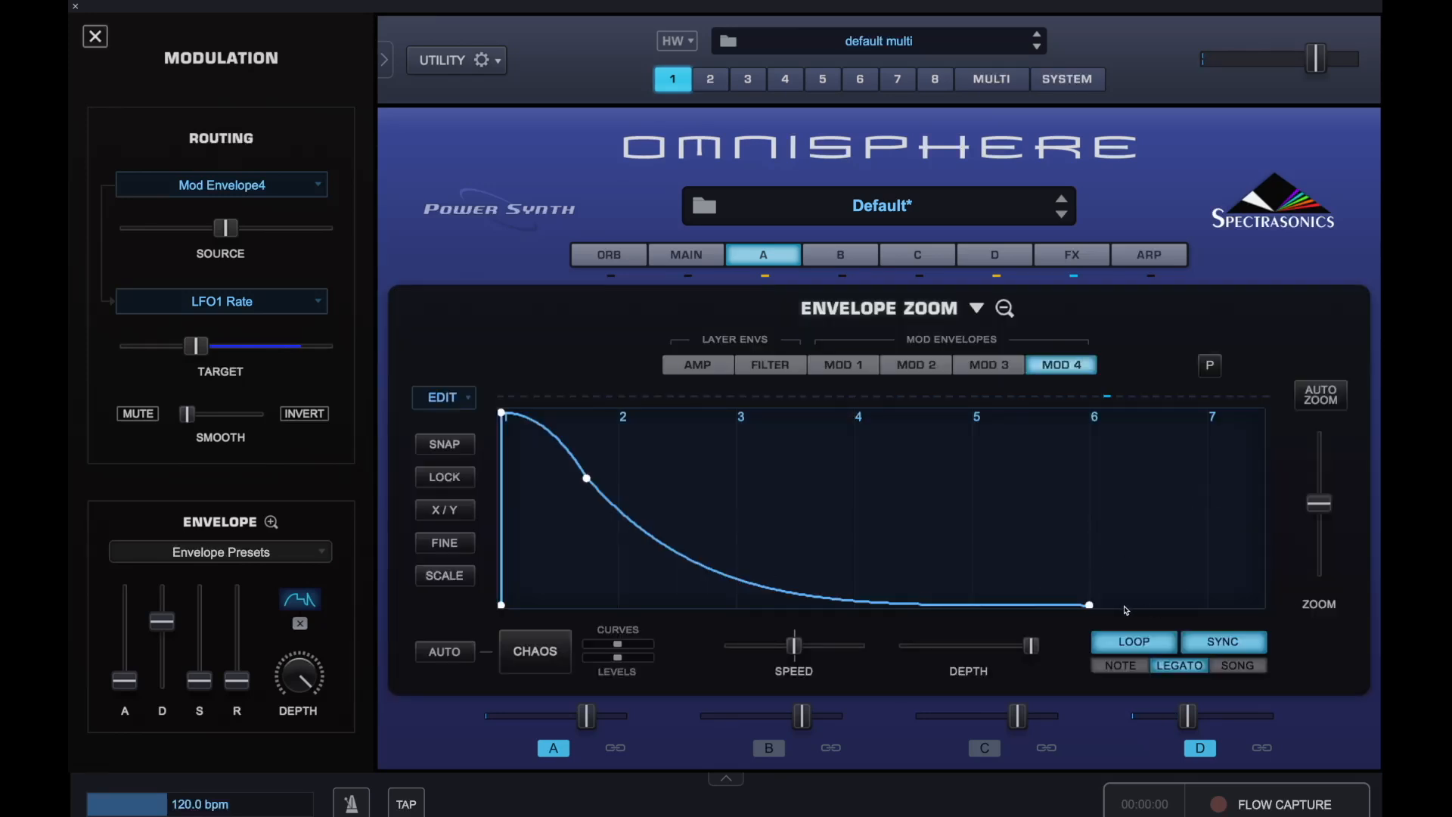
pyautogui.moveTo(1087, 604)
pyautogui.moveTo(1089, 605); pyautogui.dragTo(1261, 605)
pyautogui.moveTo(1089, 605); pyautogui.dragTo(1262, 615)
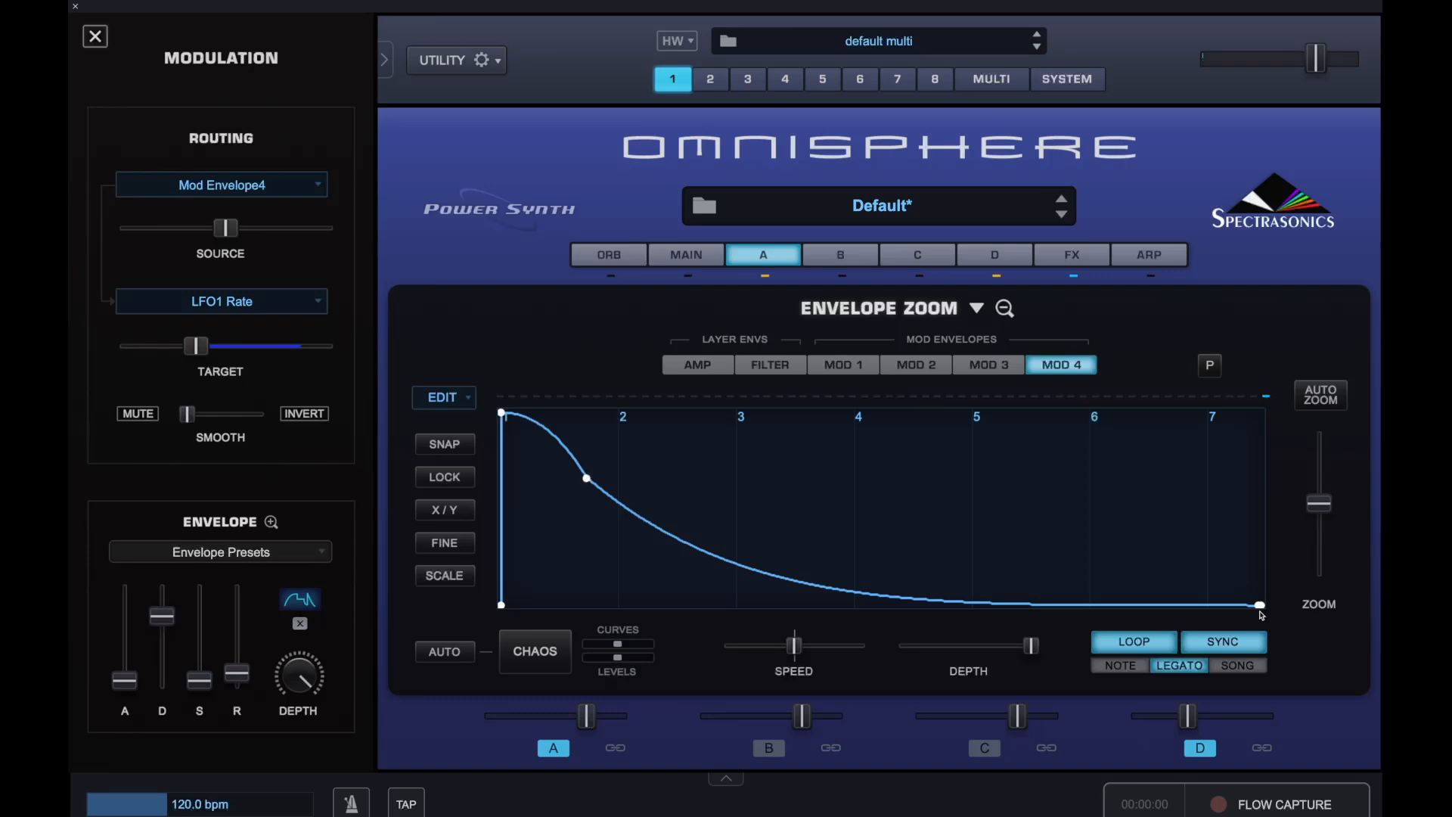